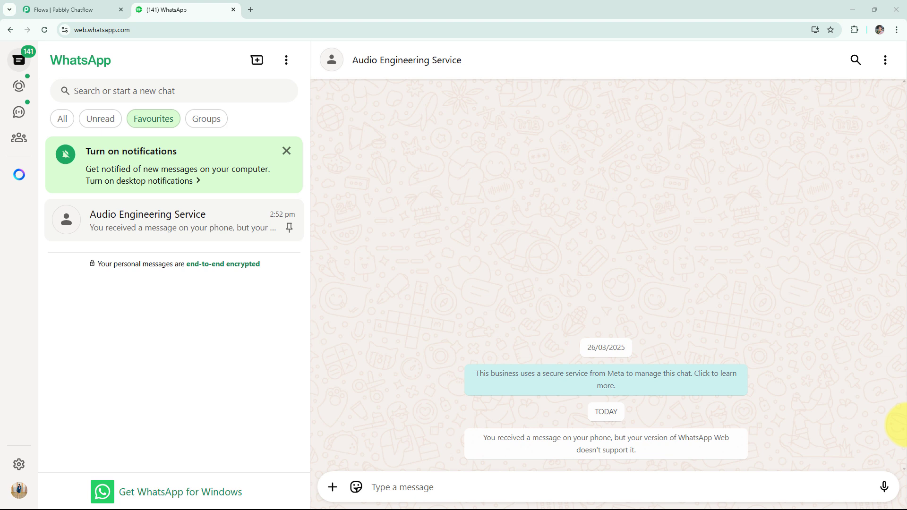
# Send "Hello" in the Audio Engineering Service chat and choose Get A Quote from the chatbot's reply
pyautogui.click(515, 482)
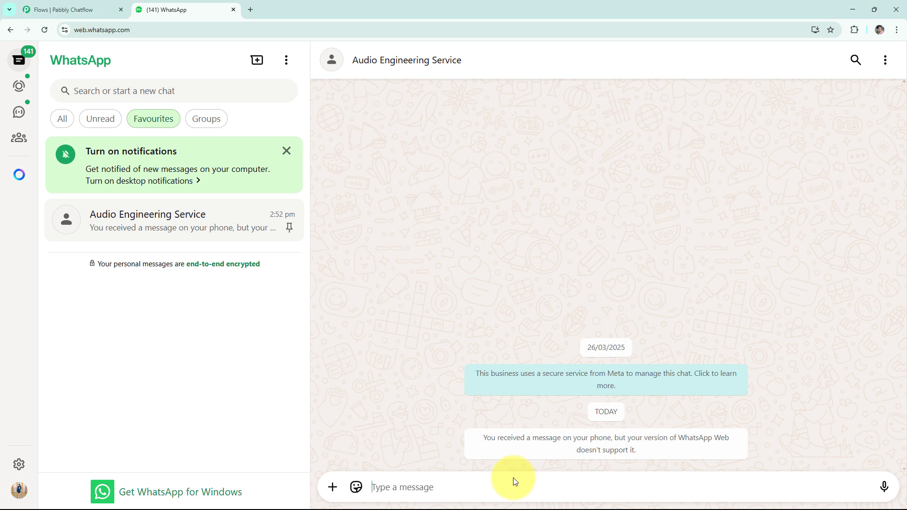
pyautogui.write('Hello')
pyautogui.press('Return')
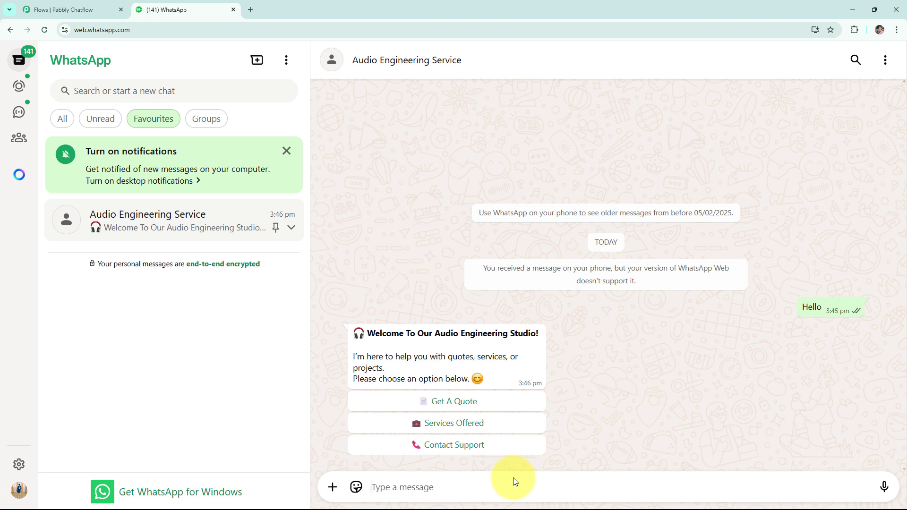
pyautogui.click(479, 402)
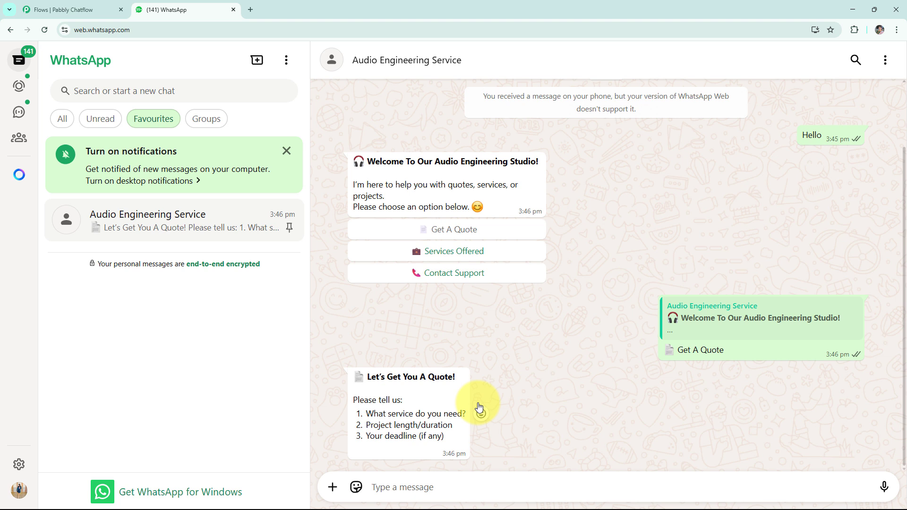
# Send the quote details: hip-hop beat music track, mixing & mastering with clean vocals and strong bass, "Goosebumps" reference, and choose Contact Support
pyautogui.click(622, 483)
pyautogui.write('🎵 Project Type: Music track (hip-hop beat) 🎚 Needs: Mixing & mastering with a focus on clean vocals and strong bass 🎧 Reference: Please match the vibe of Travis Scott’s "Goosebumps"')
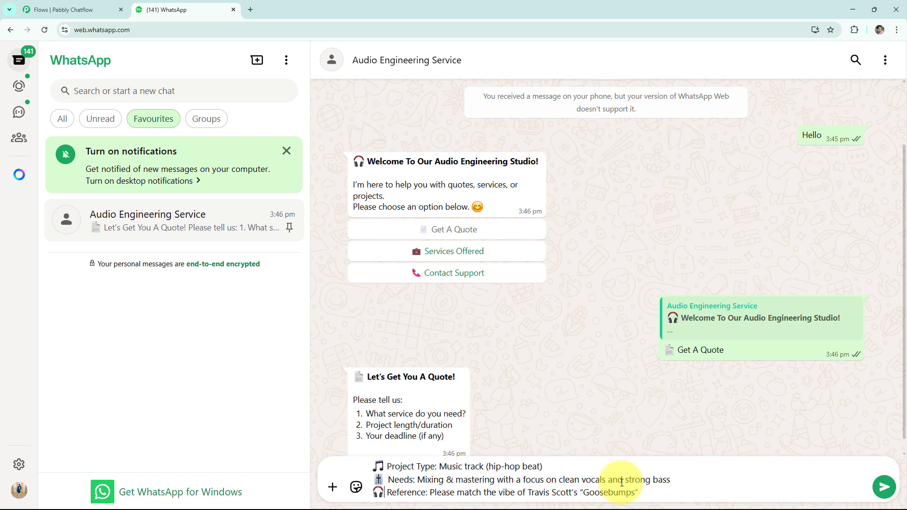
pyautogui.press('Return')
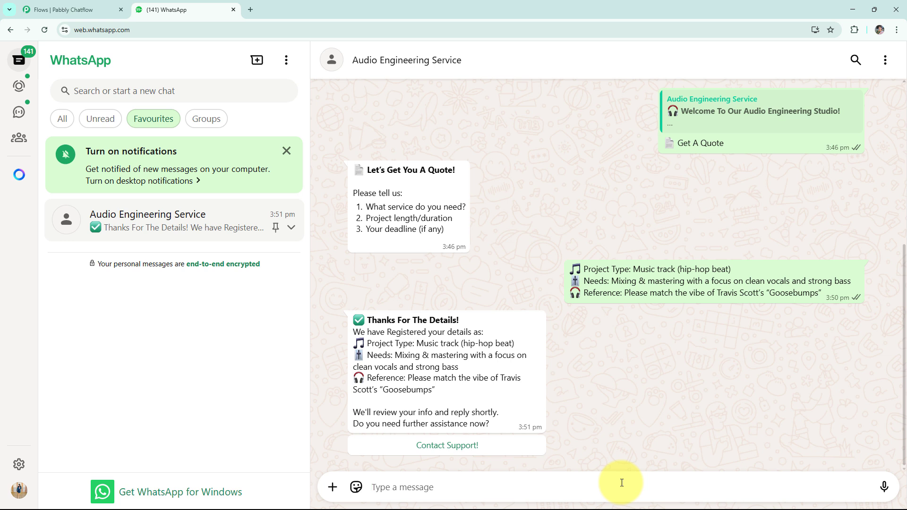
pyautogui.click(468, 448)
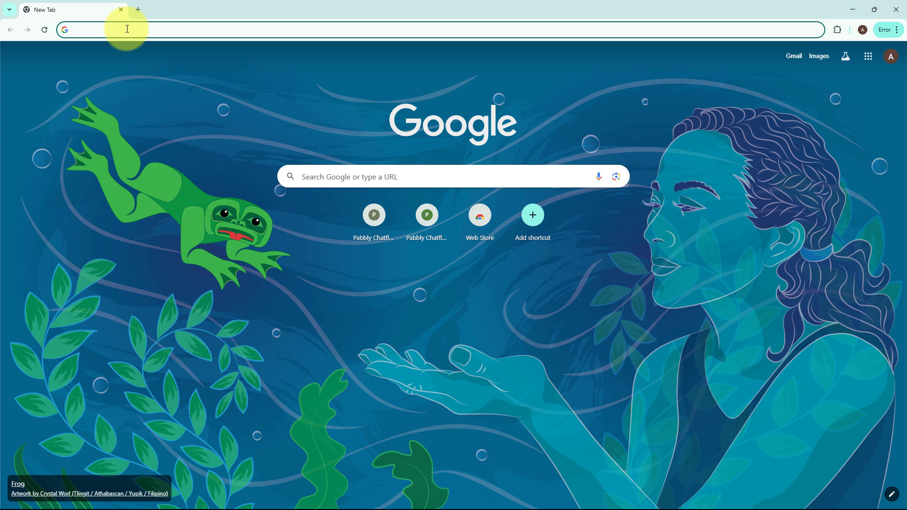
# Go to pabbly.com/chatflow, sign in to the existing account and access the Pabbly Chatflow app
pyautogui.write('pabbly.com/chatflow')
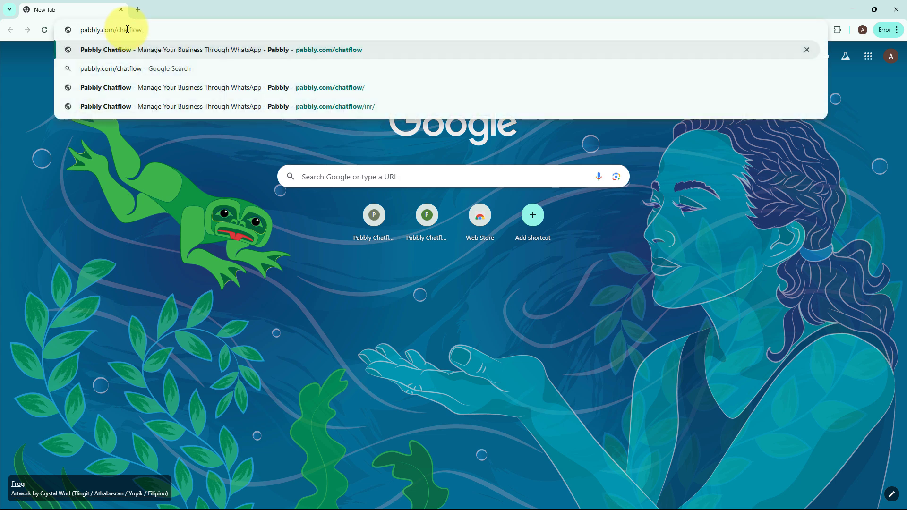
pyautogui.press('Return')
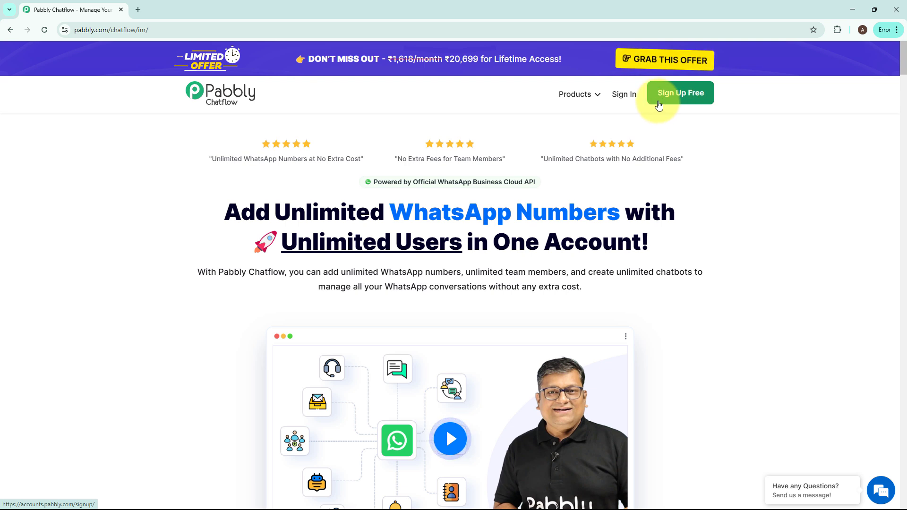
pyautogui.click(628, 99)
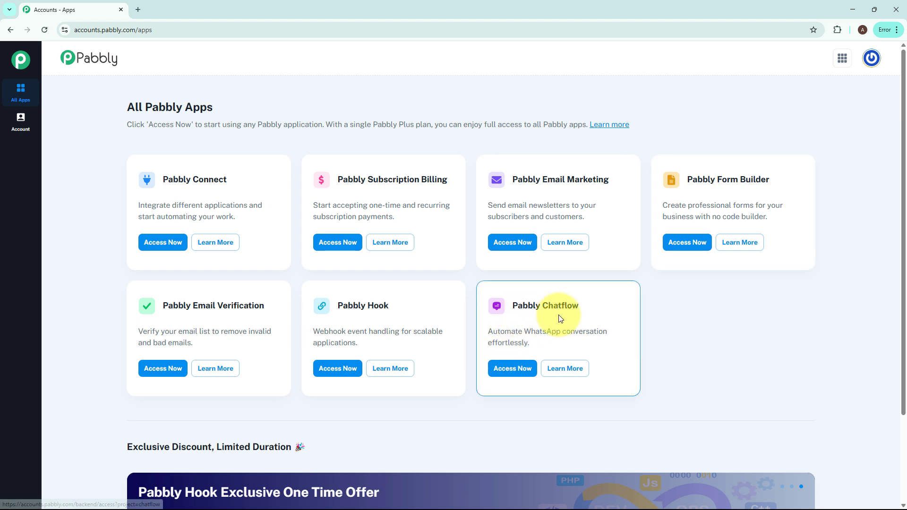
pyautogui.click(515, 375)
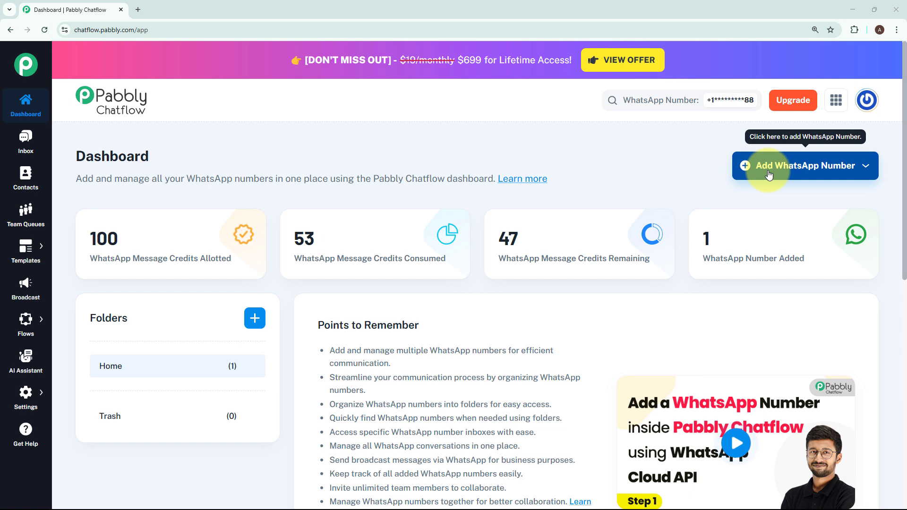
# Review the Manual Token Connect form for adding a WhatsApp number and close it without entering anything
pyautogui.click(769, 175)
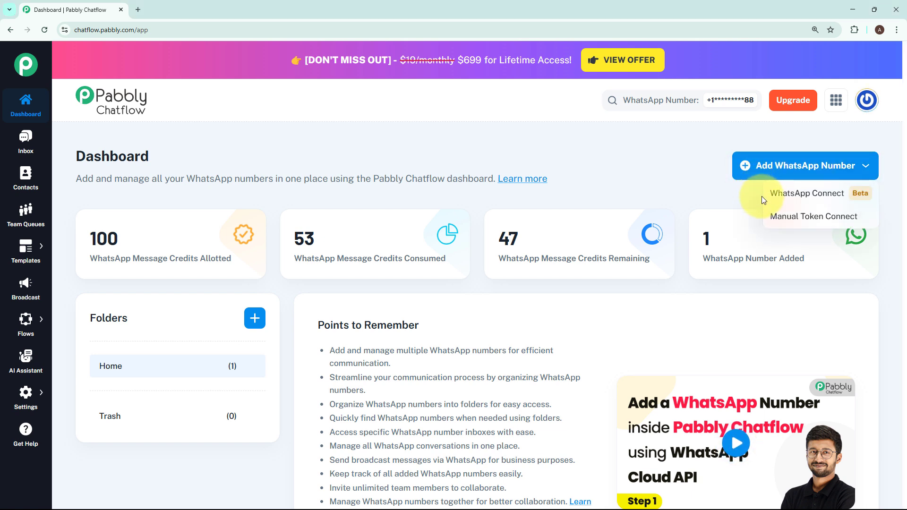
pyautogui.click(792, 224)
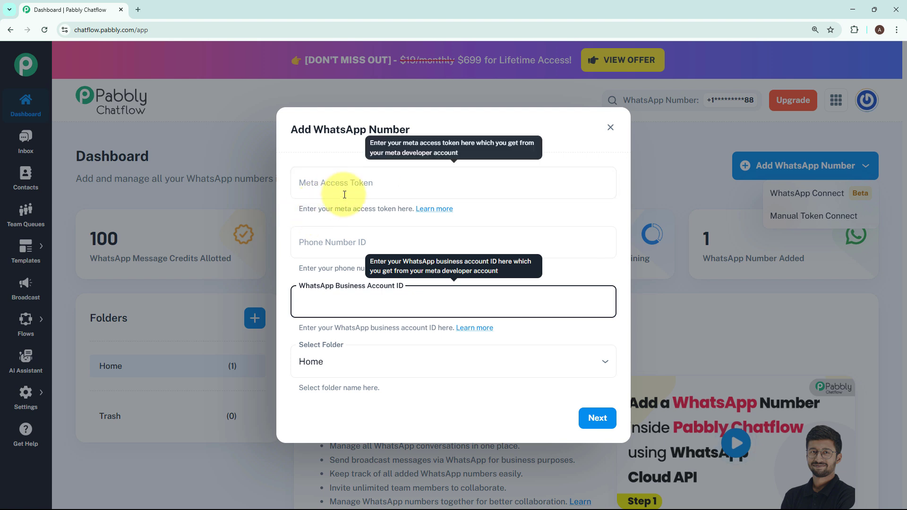
pyautogui.click(539, 210)
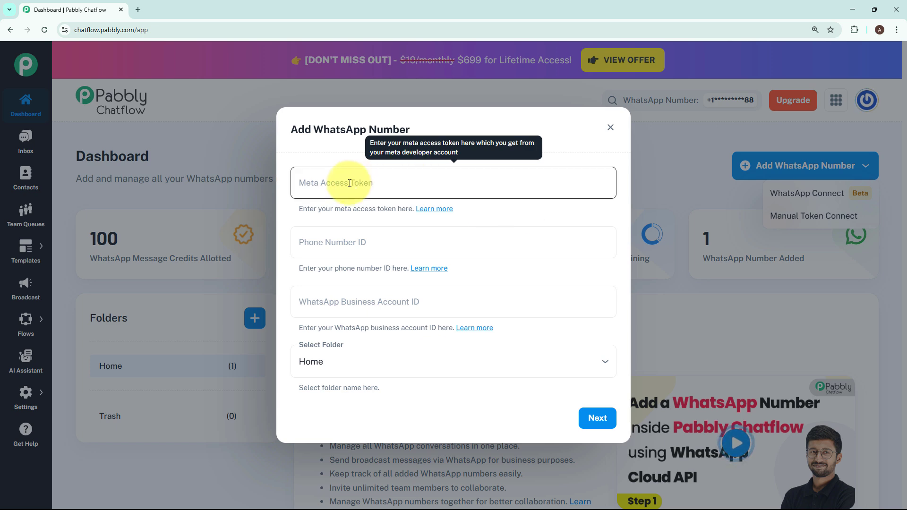
pyautogui.click(611, 127)
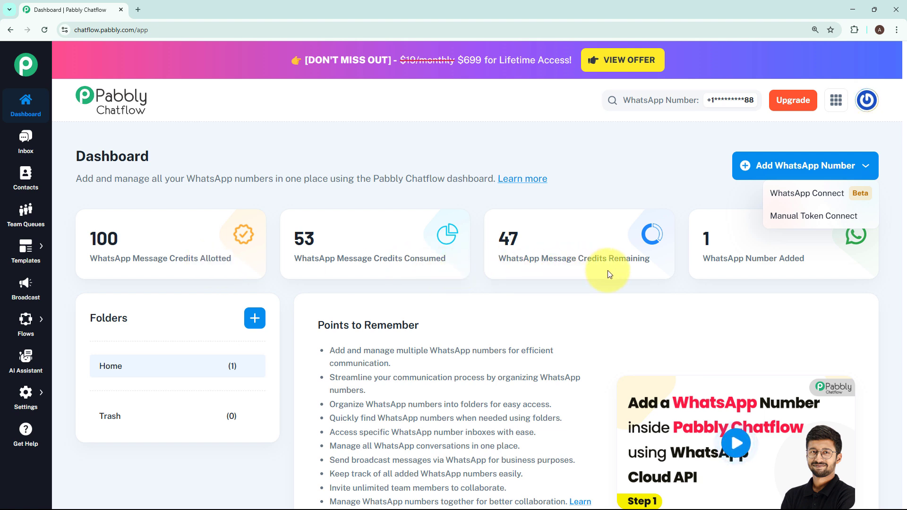
pyautogui.click(712, 277)
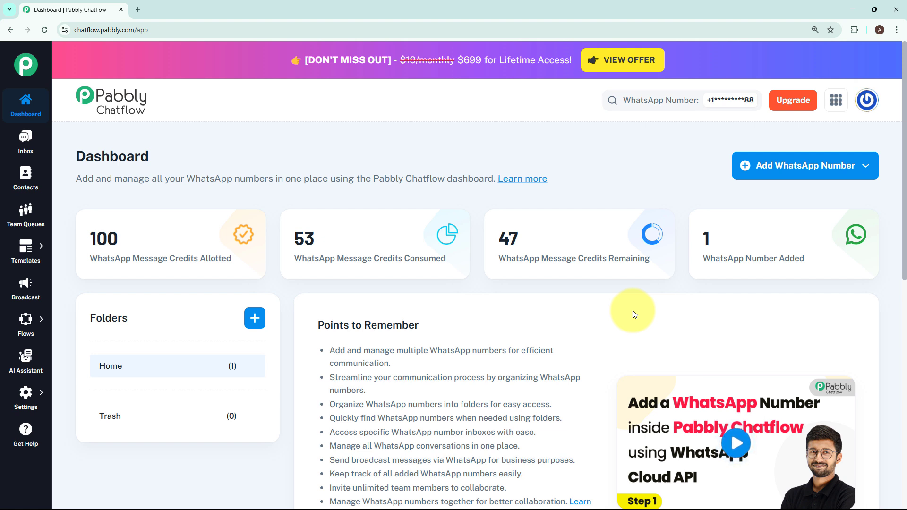
# Go to the Flow Builder and add a new flow
pyautogui.moveTo(25, 319)
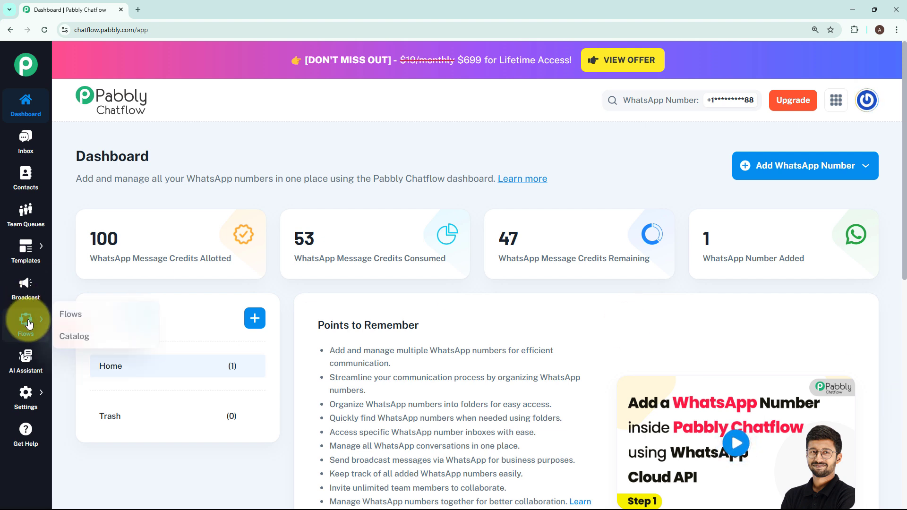
pyautogui.click(62, 315)
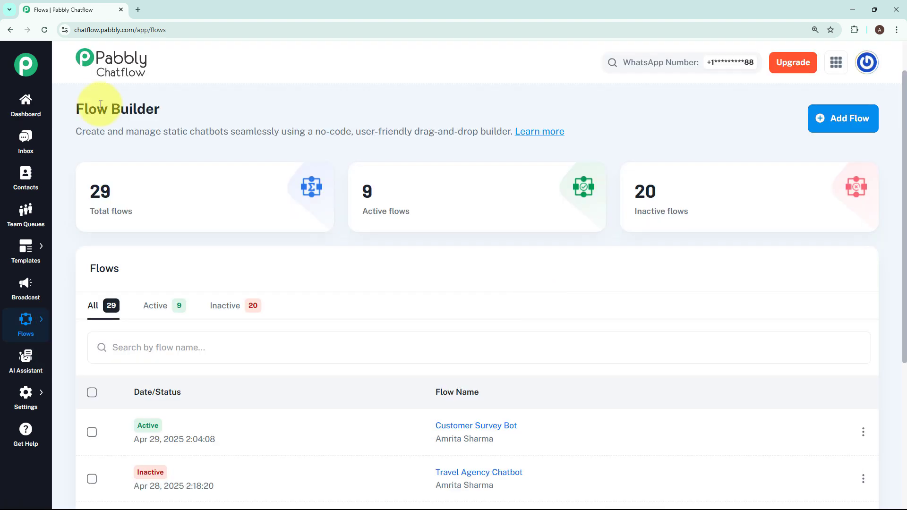
pyautogui.moveTo(74, 109); pyautogui.dragTo(184, 109)
pyautogui.click(544, 257)
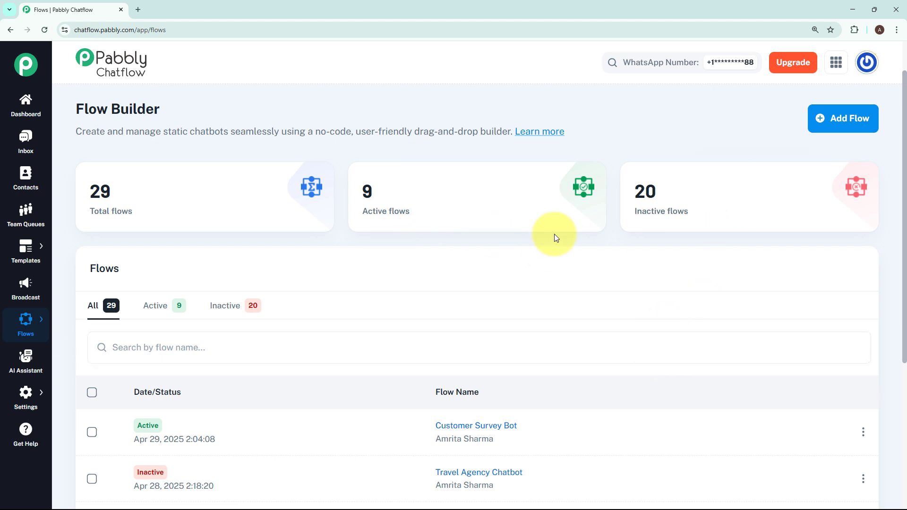
pyautogui.click(834, 120)
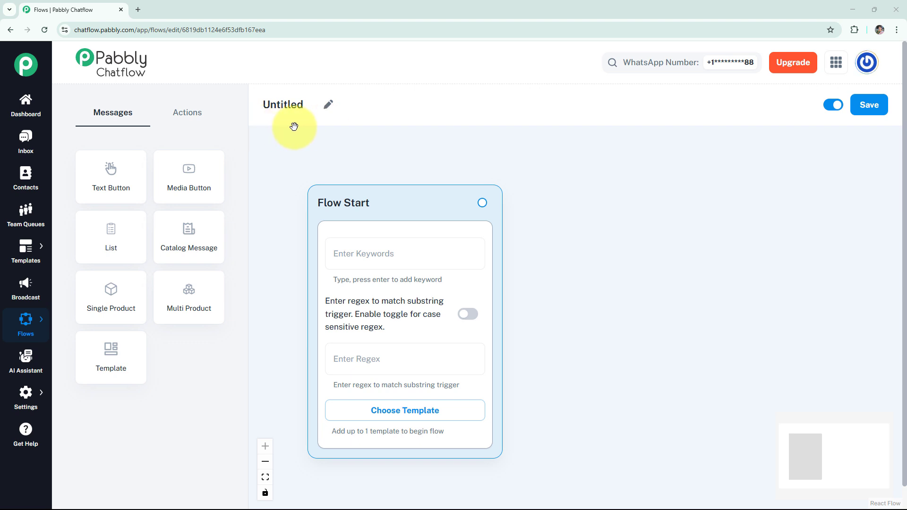
# Rename the untitled flow as "WhatsApp Chatbot For Audio Engineering Service"
pyautogui.click(312, 107)
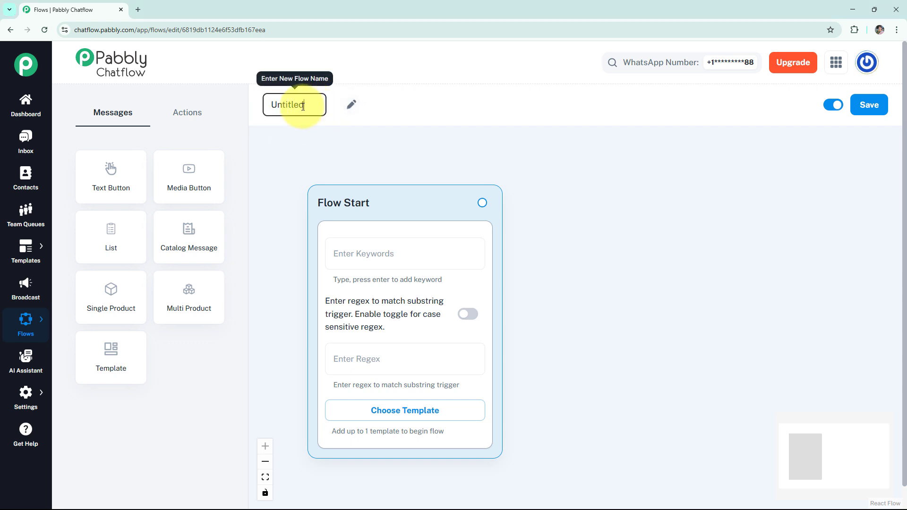
pyautogui.press('BackSpace')
pyautogui.write('WhatsApp Chatbot For Audio Engineering Service')
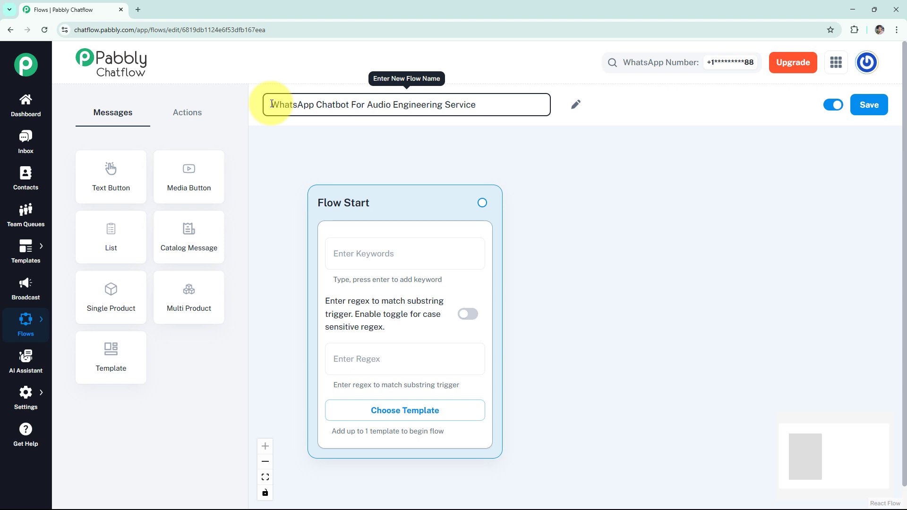
pyautogui.click(277, 142)
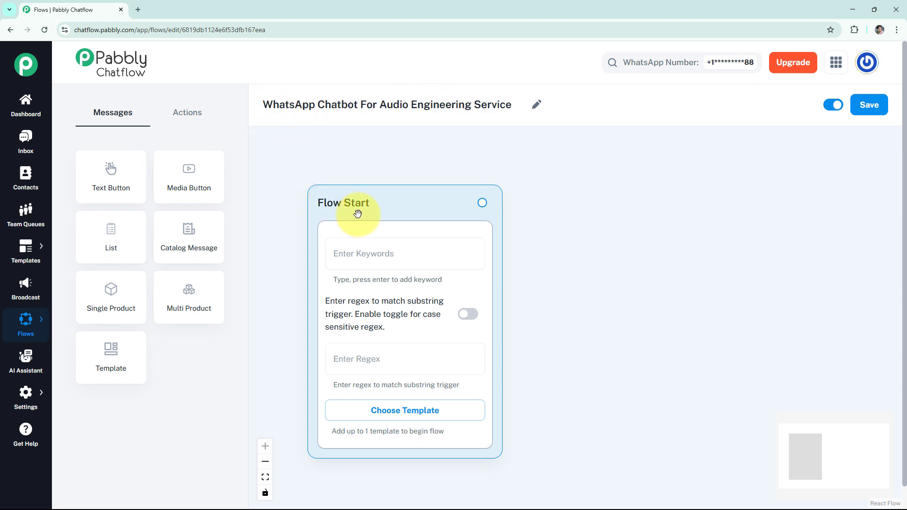
# Set the Flow Start trigger regex to [\s\S]+ and enable case-sensitive regex matching
pyautogui.click(335, 251)
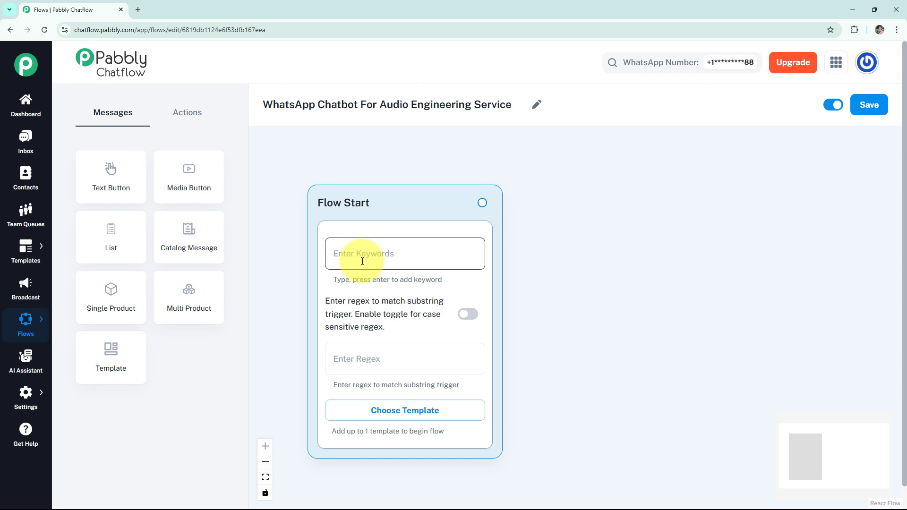
pyautogui.click(349, 369)
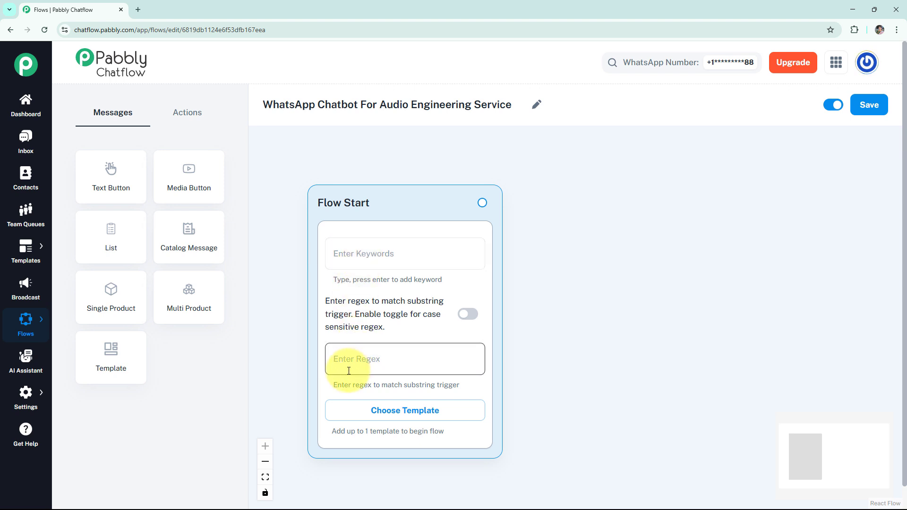
pyautogui.click(375, 361)
pyautogui.write('[\\s\\S]+')
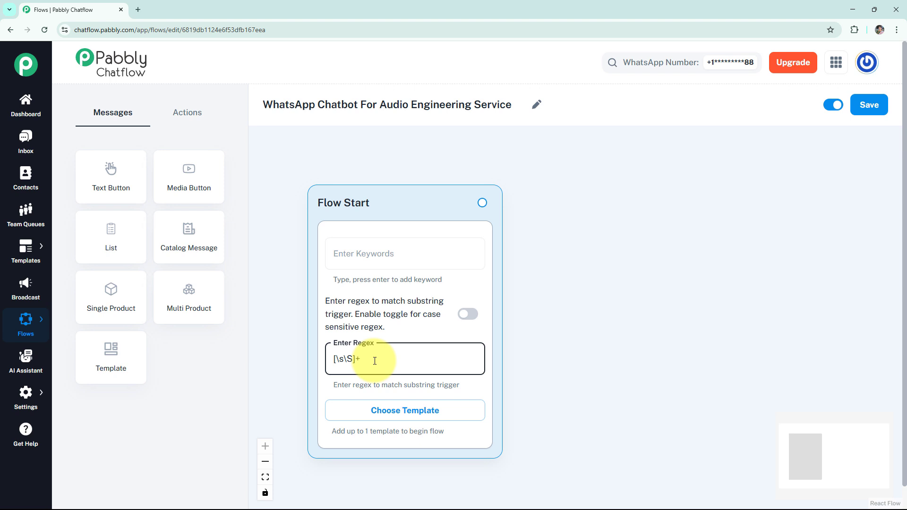
pyautogui.click(471, 316)
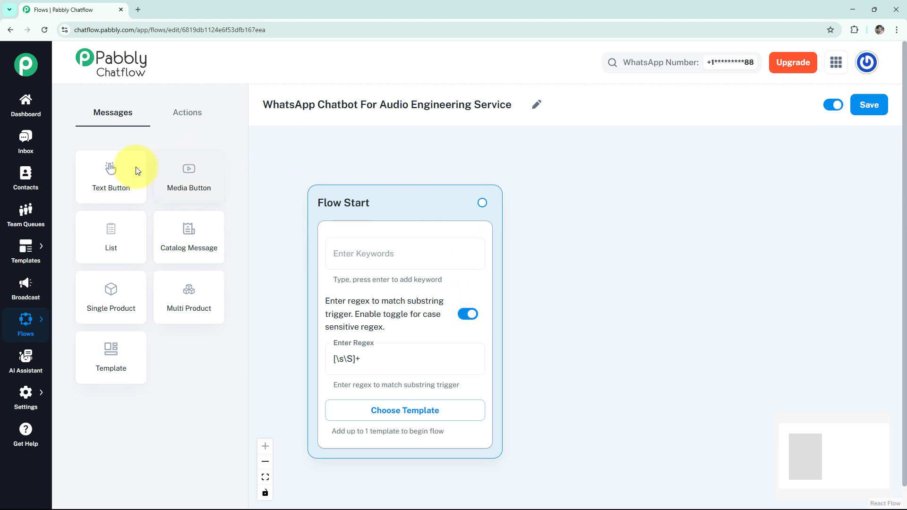
# Add a Text Button message: "*🎧 Welcome To Our Audio Engineering Studio!* I'm here to help you with quotes, services, or projects. Please choose an option below. 😊"
pyautogui.click(115, 175)
pyautogui.moveTo(454, 338); pyautogui.dragTo(559, 223)
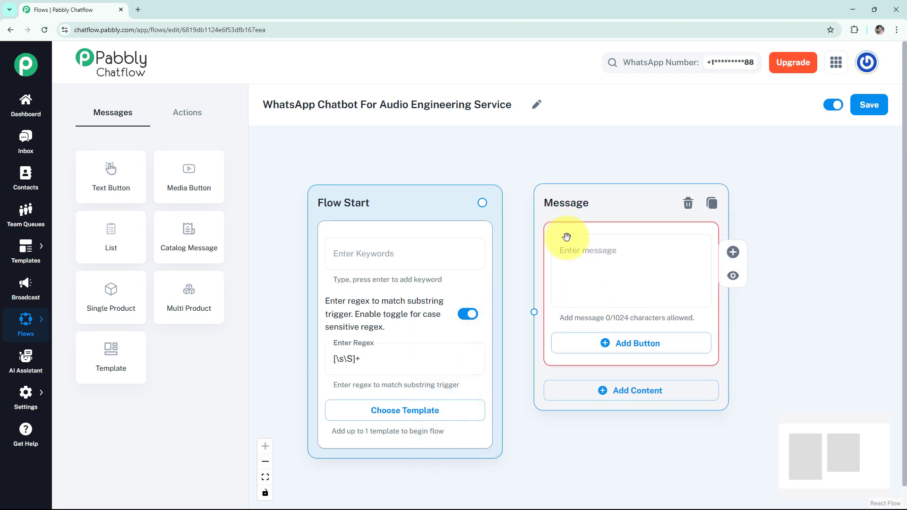
pyautogui.click(583, 255)
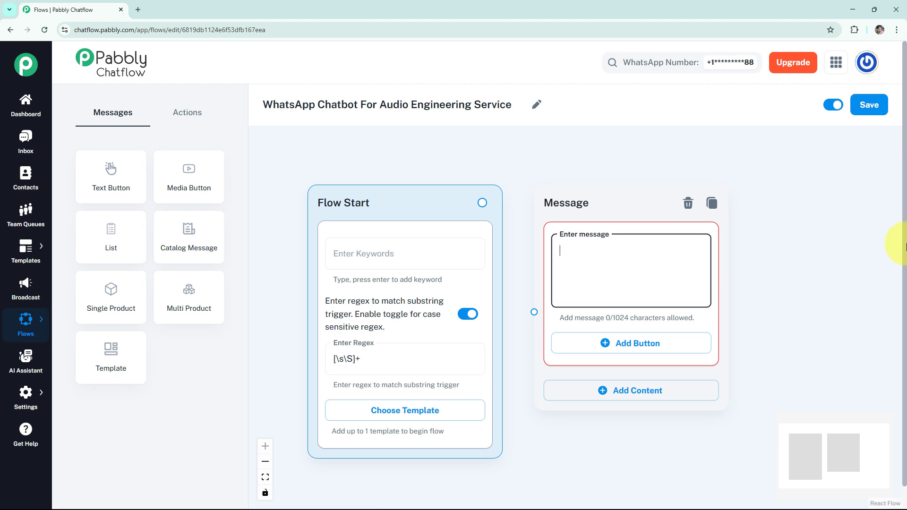
pyautogui.write("*🎧 Welcome To Our Audio Engineering Studio!*  I'm here to help you with quotes, services, or projects. Please choose an option below. 😊")
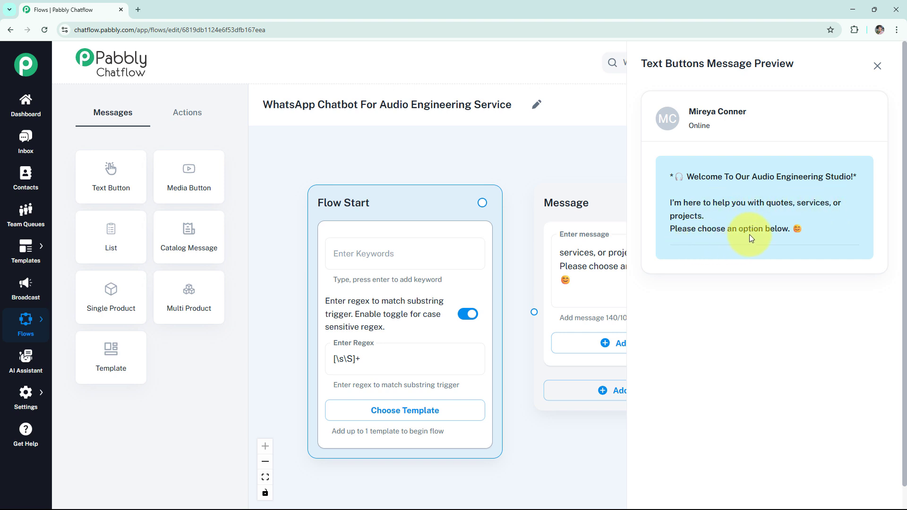
pyautogui.click(876, 66)
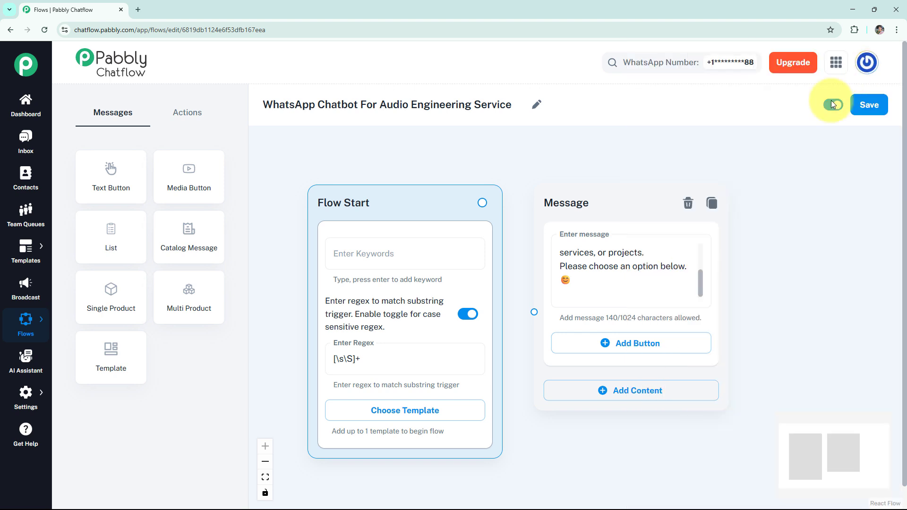
# Add the buttons "📄 Get A Quote", "💼 Services Offered" and "📞 Contact Support" to the welcome message and connect Flow Start to it
pyautogui.click(644, 348)
pyautogui.click(645, 345)
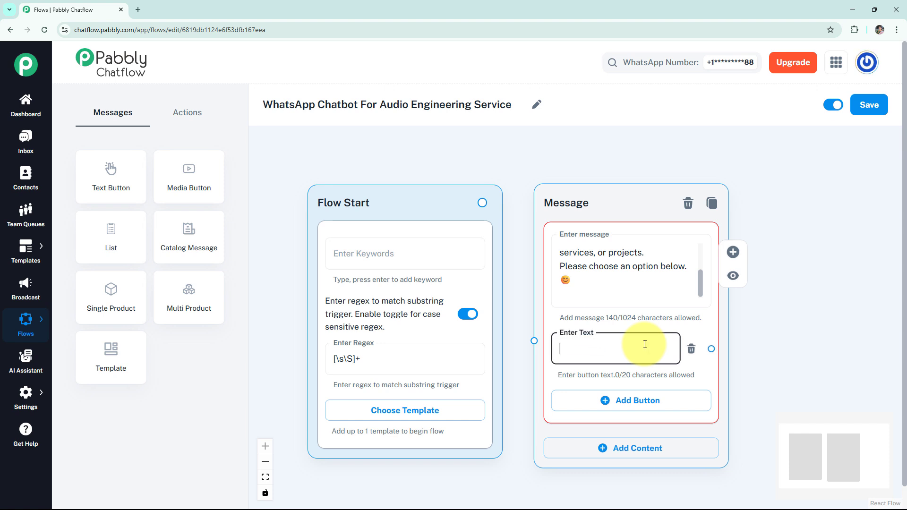
pyautogui.write('📄 Get A Quote')
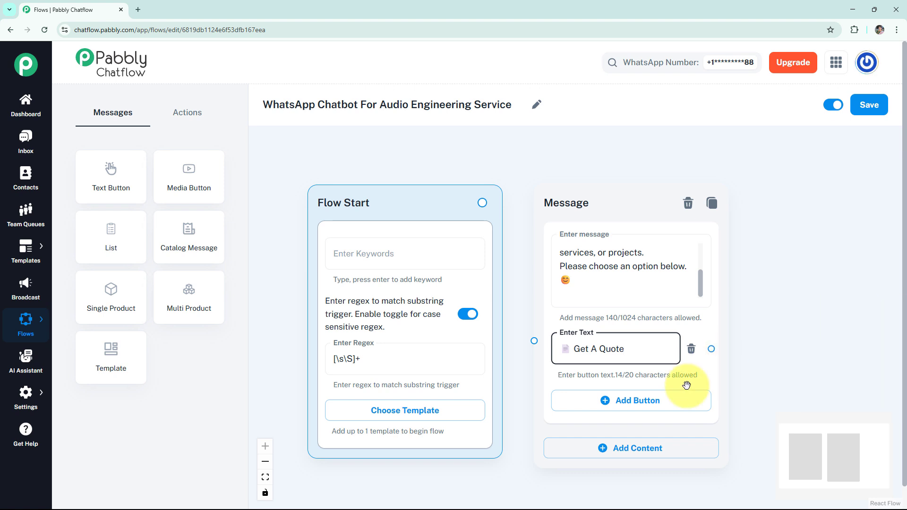
pyautogui.click(673, 401)
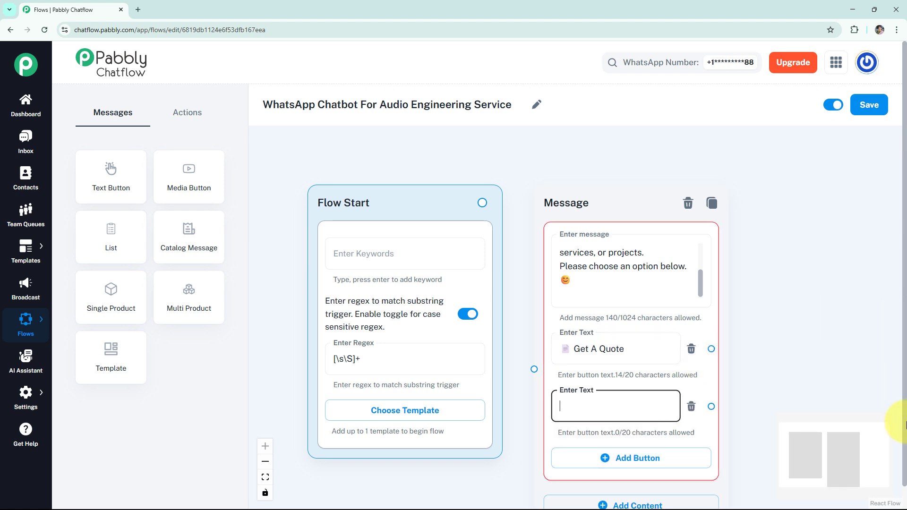
pyautogui.write('💼 Services Offered')
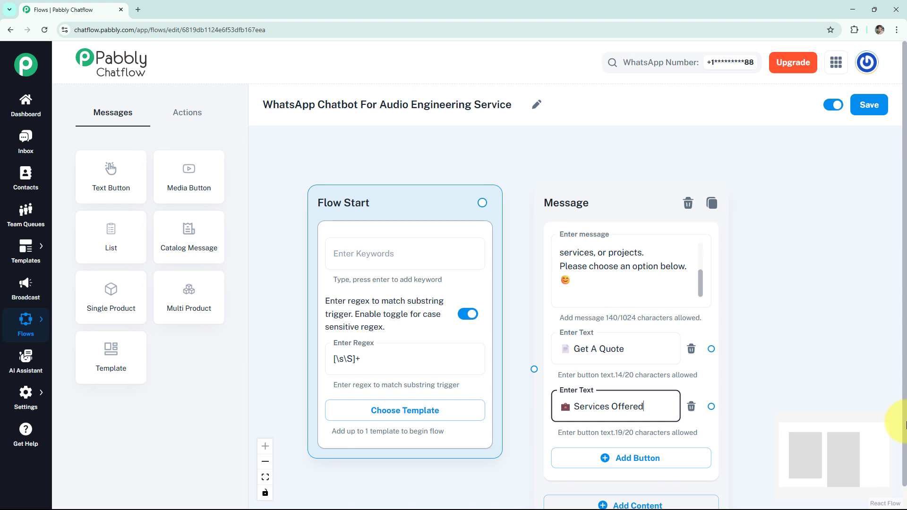
pyautogui.click(690, 456)
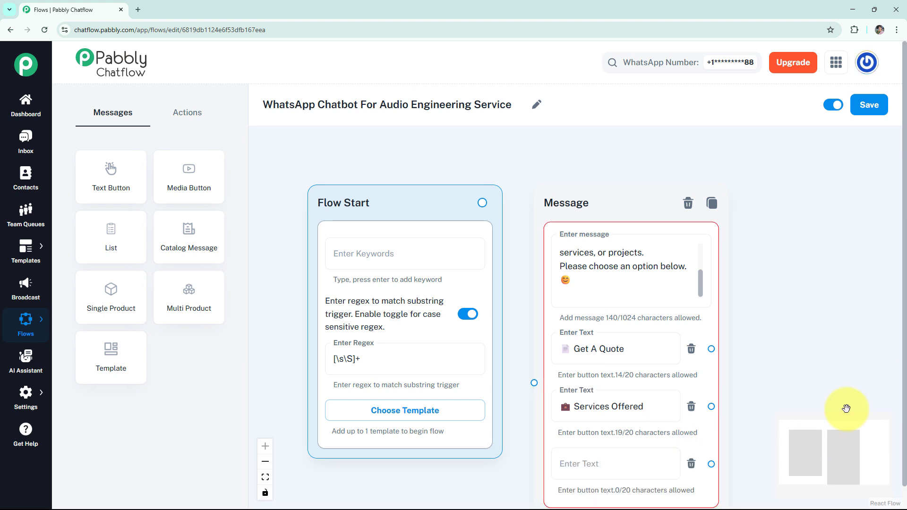
pyautogui.click(660, 457)
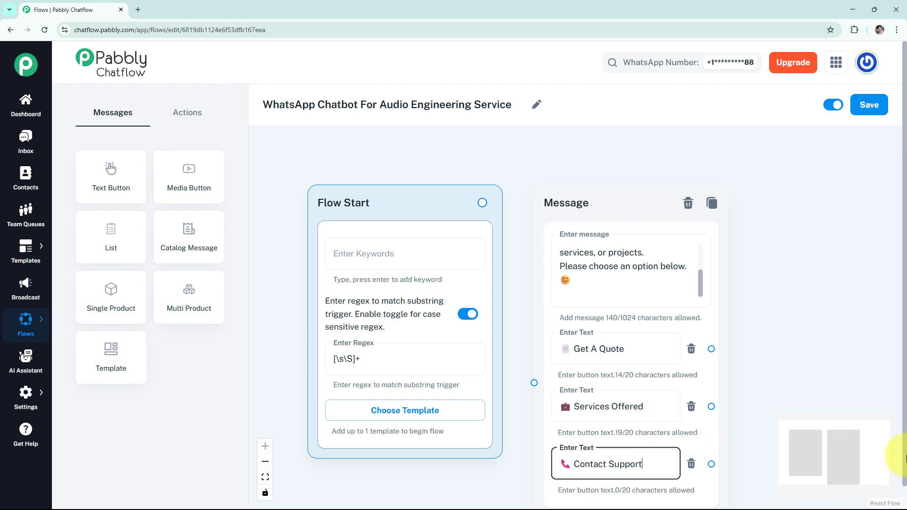
pyautogui.write('📞 Contact Support')
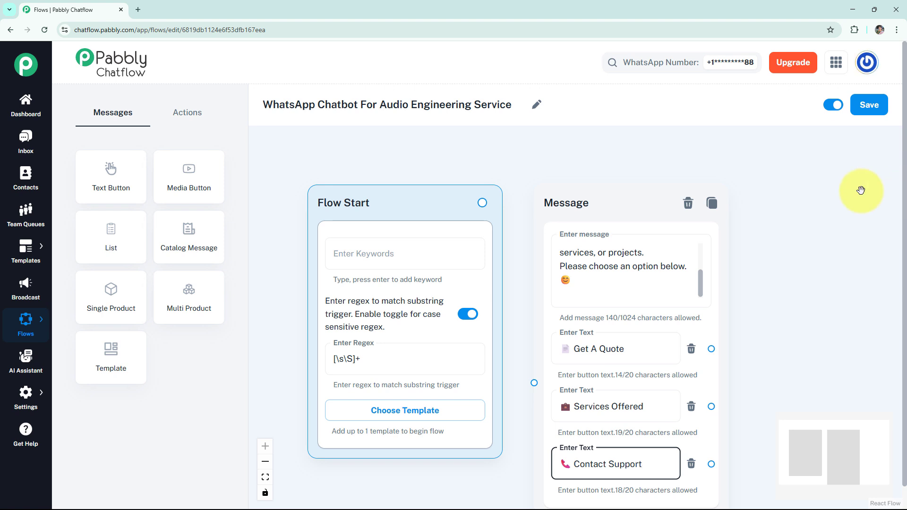
pyautogui.moveTo(482, 202)
pyautogui.mouseDown()
pyautogui.moveTo(545, 380)
pyautogui.moveTo(535, 384)
pyautogui.mouseUp()
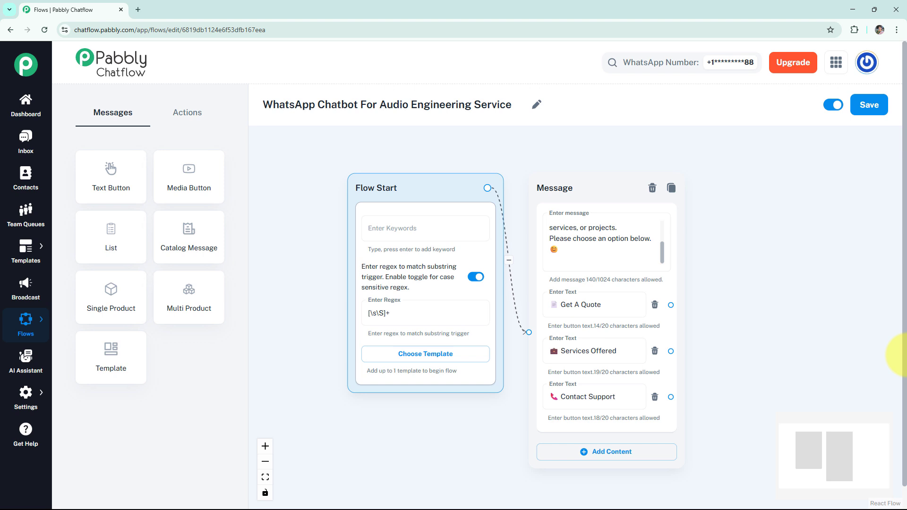
# Add and save an Ask Question: "*📄 Let's Get You A Quote!* Please tell us: 1. What service do you need? 2. Project length/duration 3. Your deadline (if any)"
pyautogui.click(179, 123)
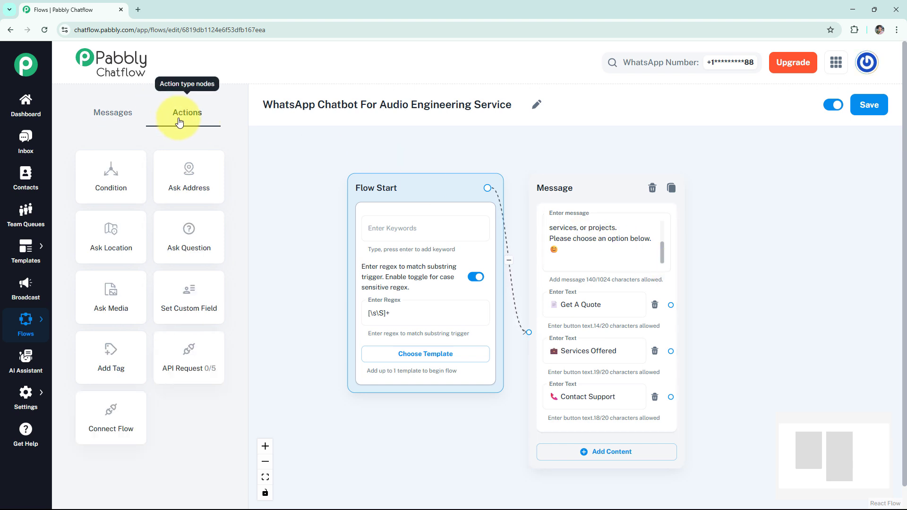
pyautogui.click(200, 252)
pyautogui.moveTo(468, 286); pyautogui.dragTo(731, 191)
pyautogui.click(761, 239)
pyautogui.hotkey('ctrl', 'v')
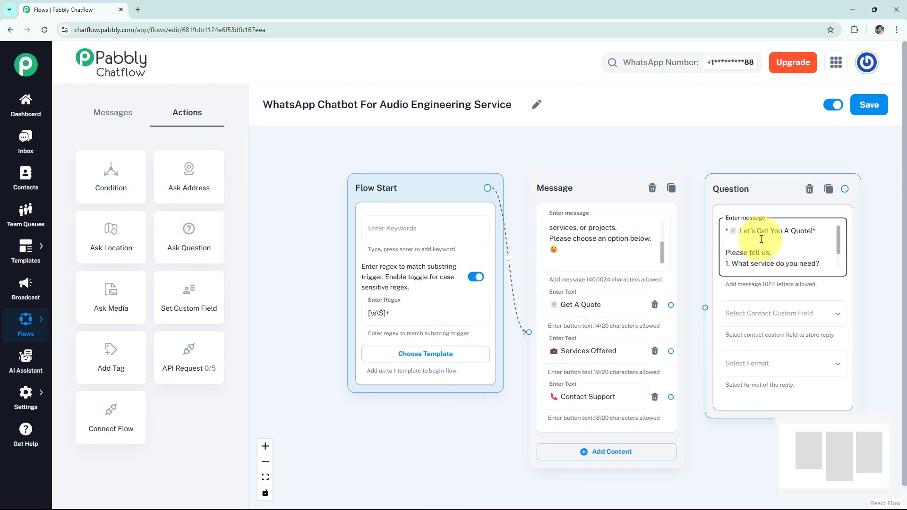
pyautogui.moveTo(837, 235); pyautogui.dragTo(838, 249)
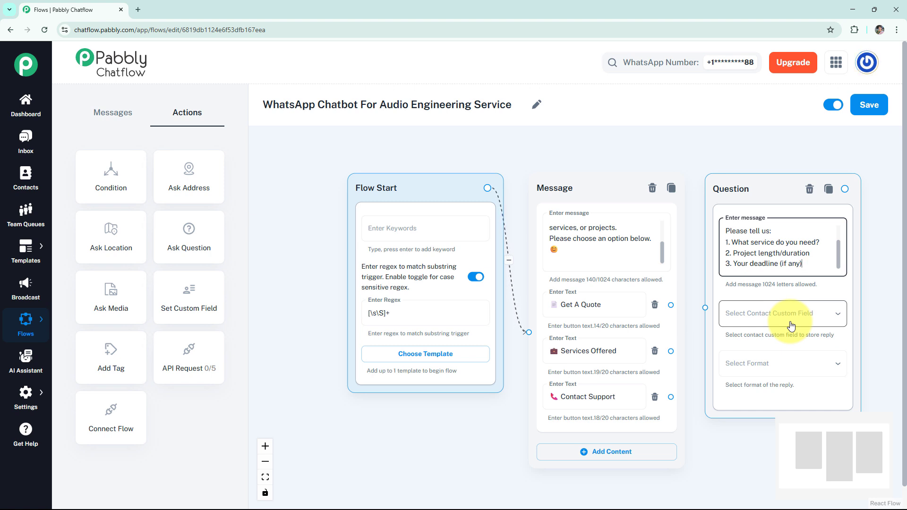
pyautogui.click(864, 108)
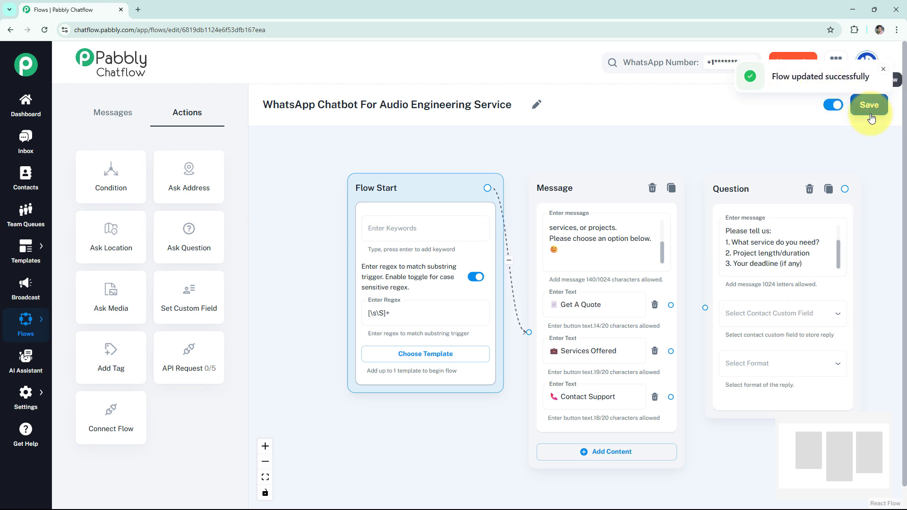
# Open the Contact Custom Fields settings and review the existing custom fields
pyautogui.moveTo(22, 392)
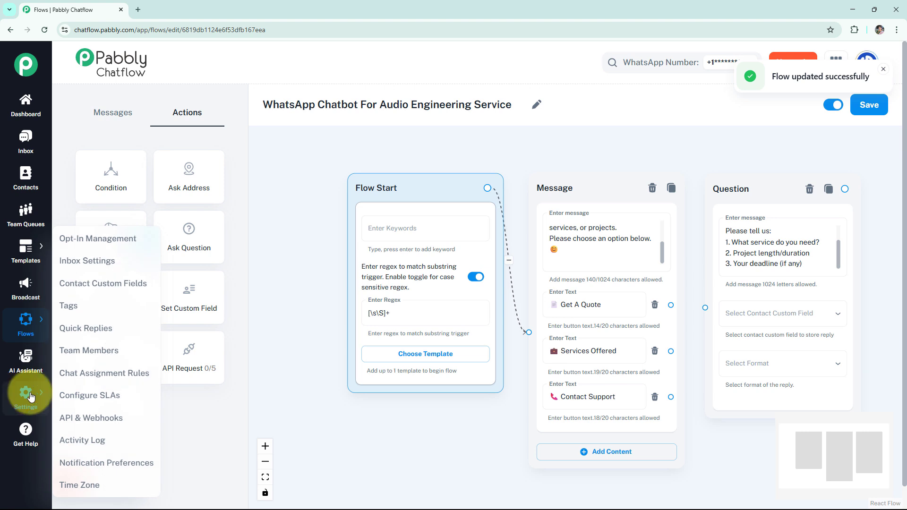
pyautogui.click(120, 292)
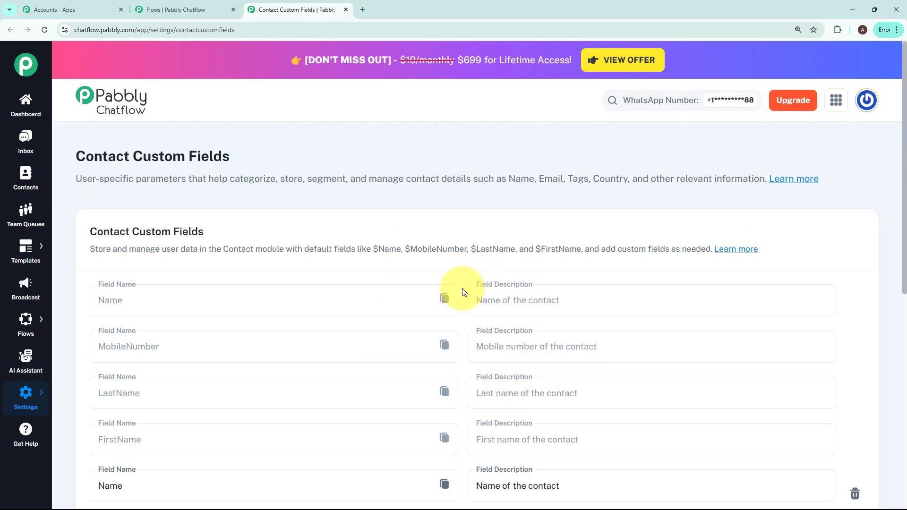
pyautogui.scroll(-8, 463, 288)
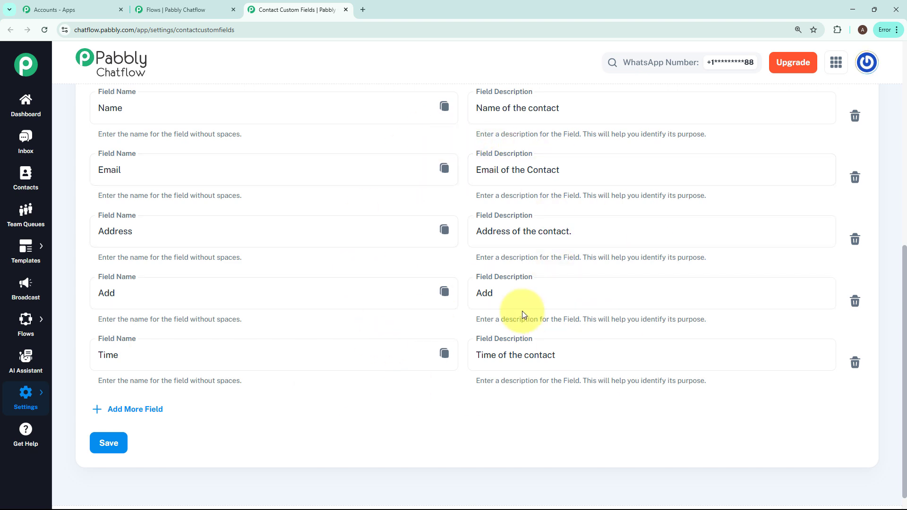
pyautogui.click(129, 409)
pyautogui.click(129, 413)
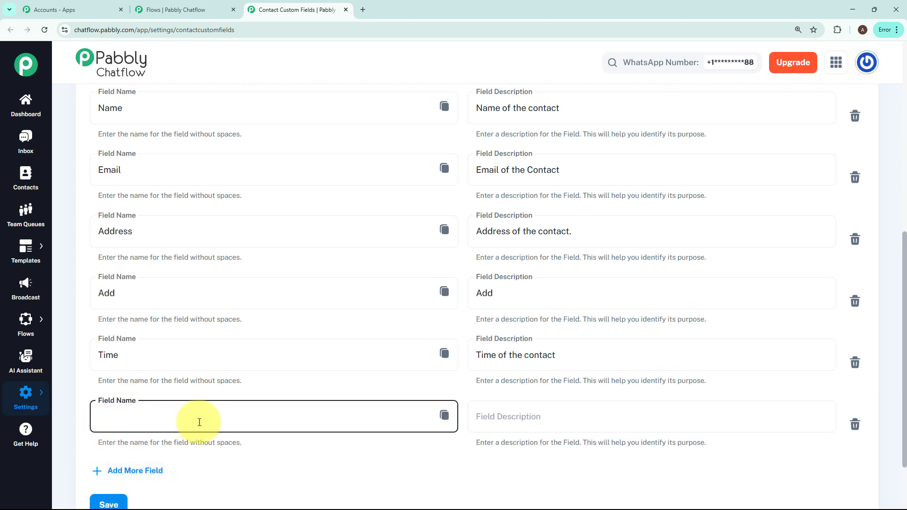
pyautogui.click(505, 417)
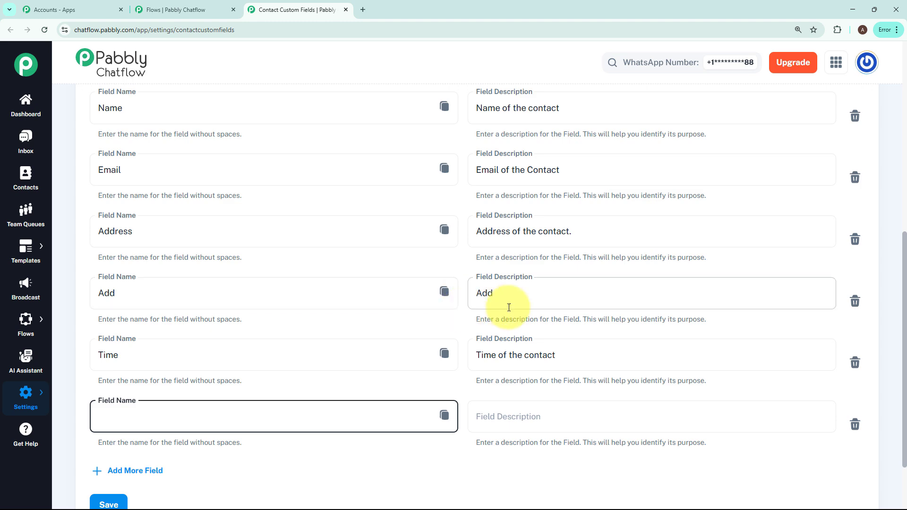
pyautogui.click(855, 425)
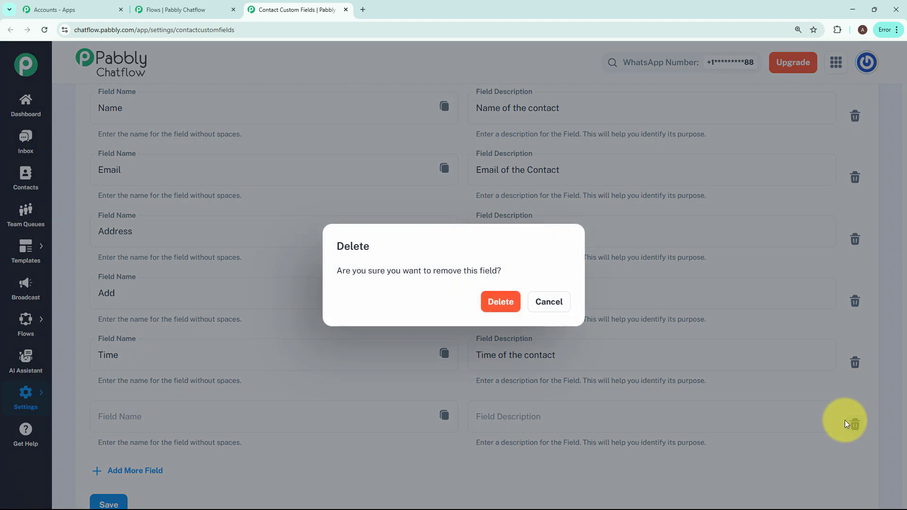
pyautogui.click(498, 301)
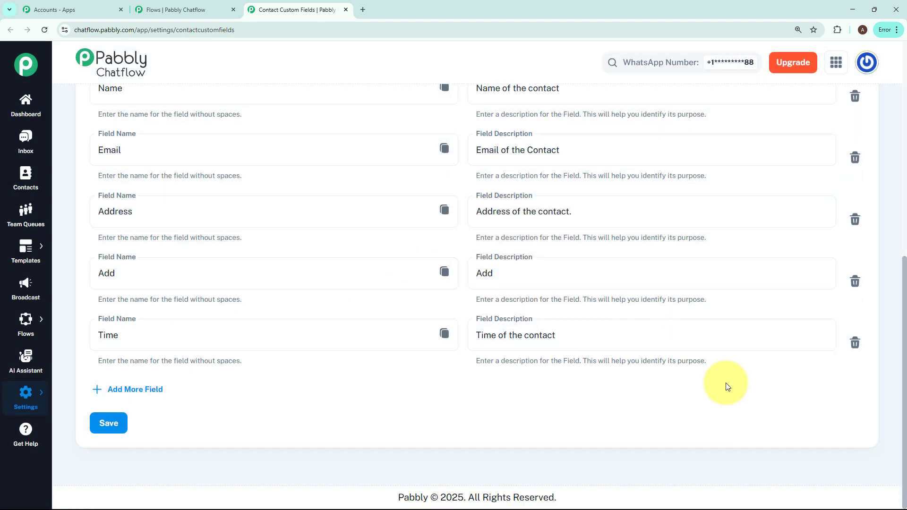
# Return to the flow, store the question's reply in the Add custom field with format Any, and link the Get A Quote button to it
pyautogui.scroll(1, 726, 387)
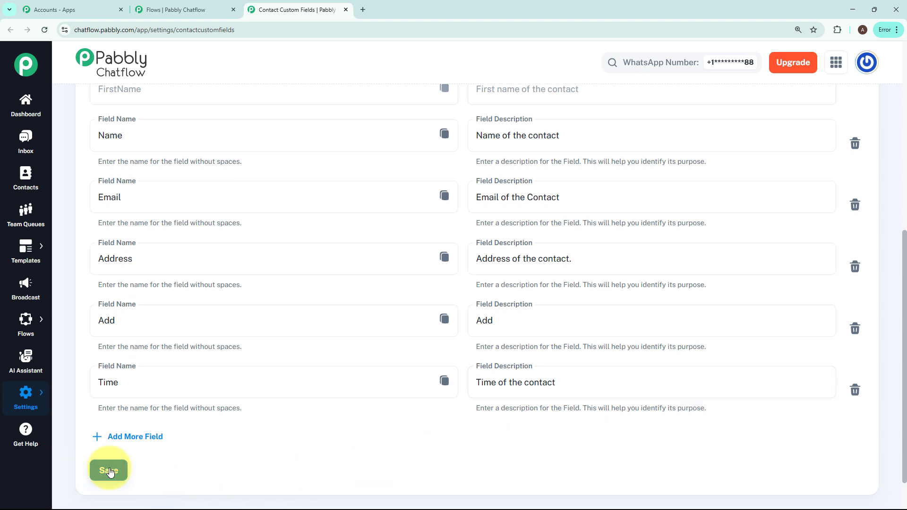
pyautogui.click(346, 10)
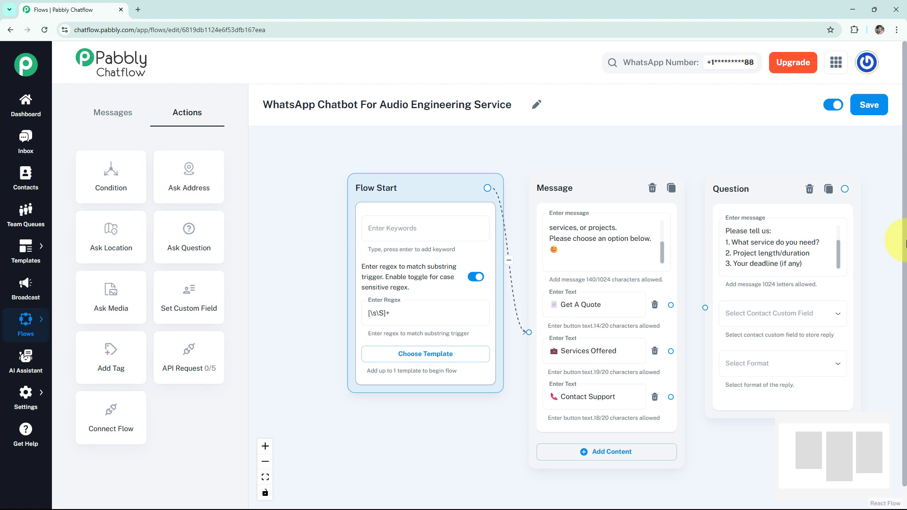
pyautogui.click(817, 318)
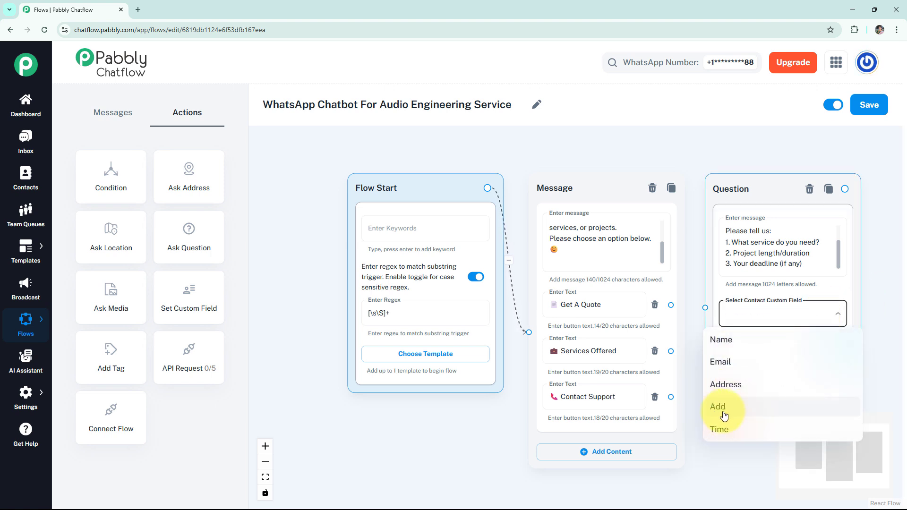
pyautogui.click(724, 414)
pyautogui.click(744, 373)
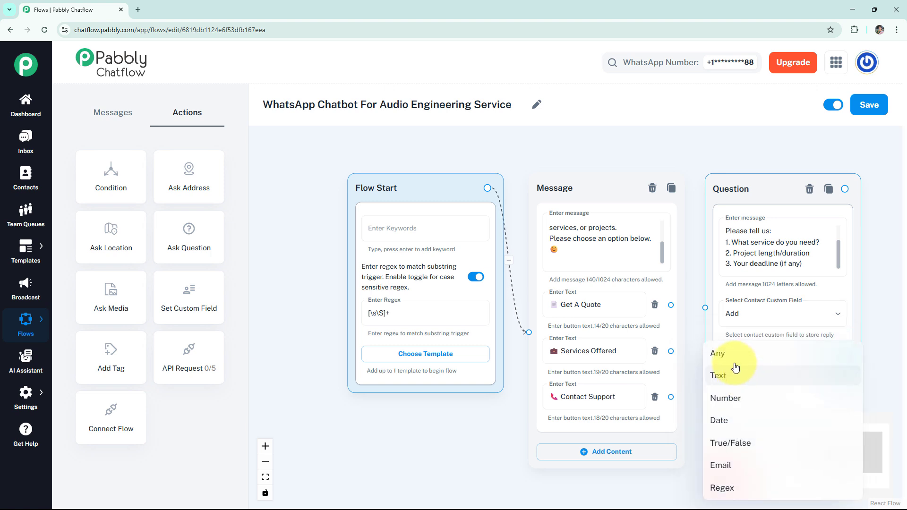
pyautogui.click(736, 363)
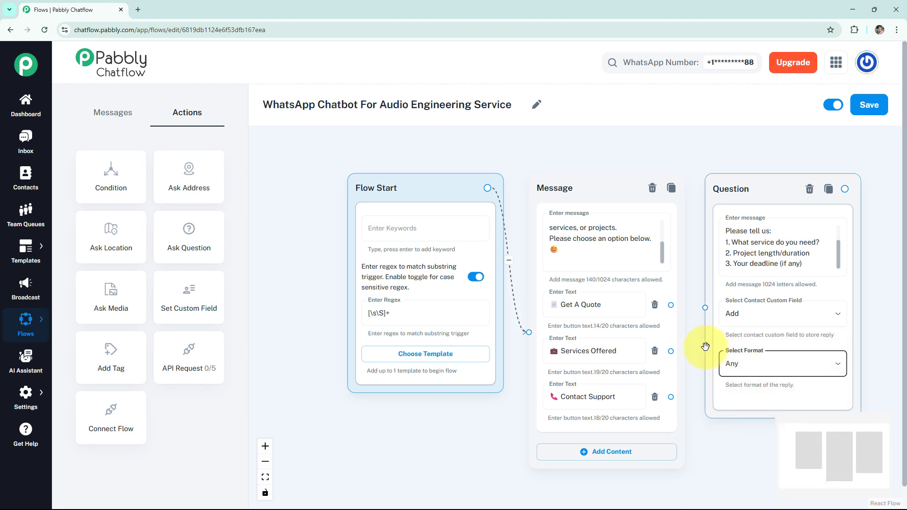
pyautogui.moveTo(671, 305); pyautogui.dragTo(705, 308)
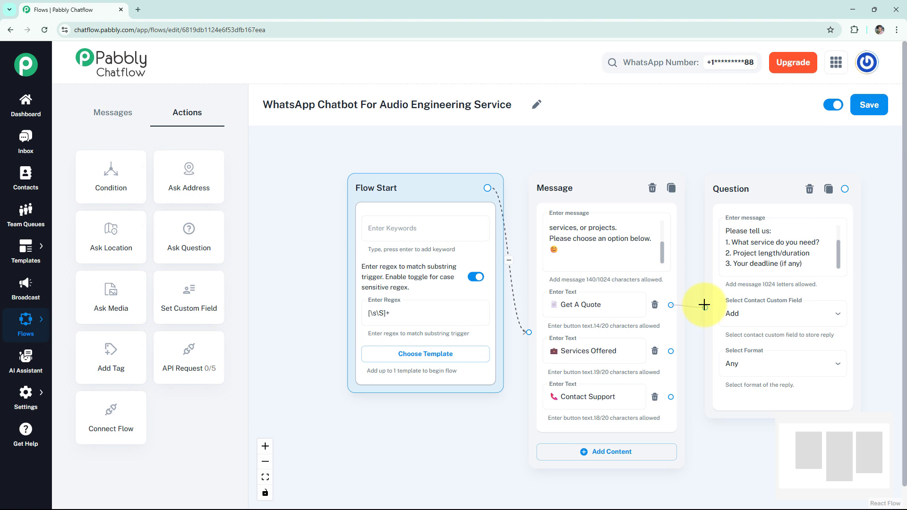
# Link a message after the question: "*✅ Thanks For The Details!* We have Registered your details as: $Add", promising a reply and offering further assistance, and preview it
pyautogui.moveTo(832, 188); pyautogui.dragTo(614, 197)
pyautogui.click(622, 217)
pyautogui.moveTo(648, 201); pyautogui.dragTo(676, 191)
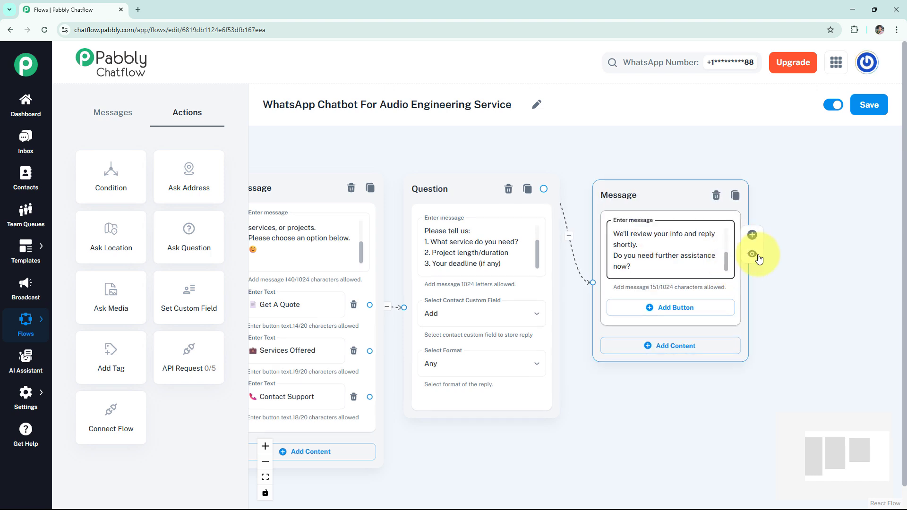
pyautogui.click(756, 257)
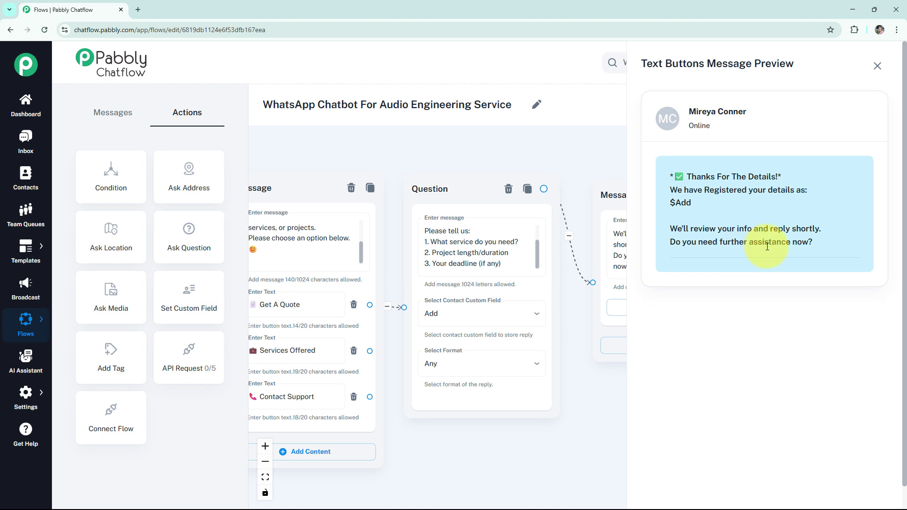
pyautogui.click(877, 65)
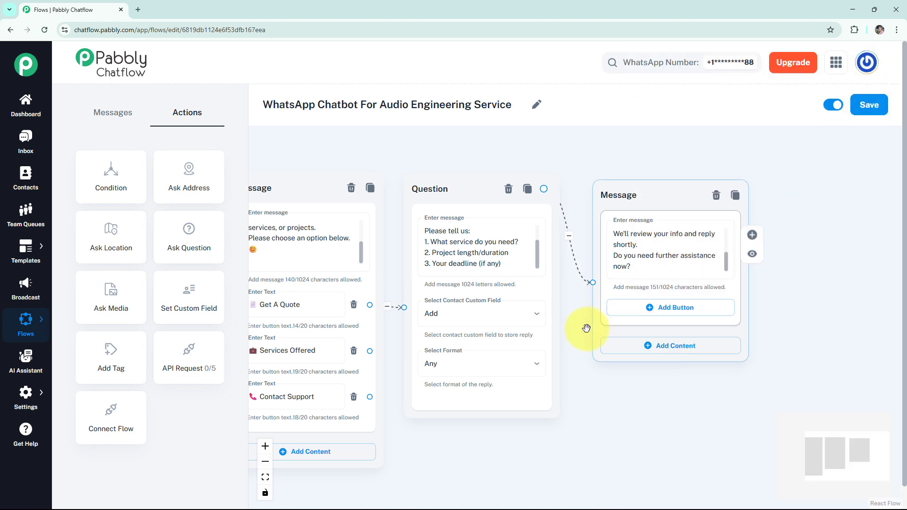
# Add a "Contact Support!" button to the thank-you message that follows the question
pyautogui.click(657, 316)
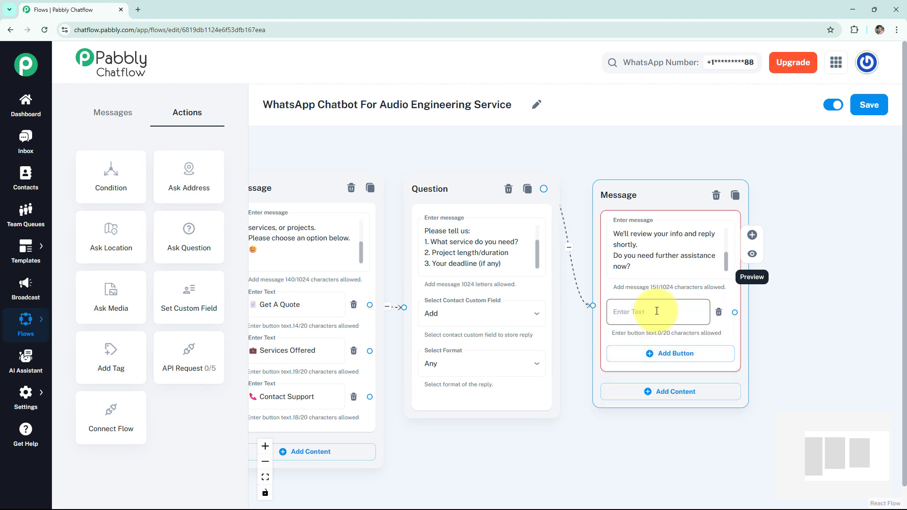
pyautogui.write('Con')
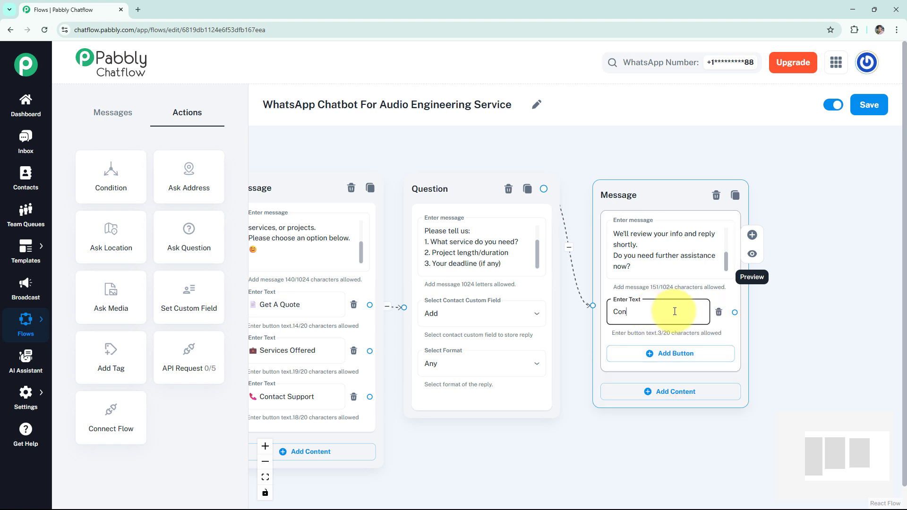
pyautogui.write('tact Support!')
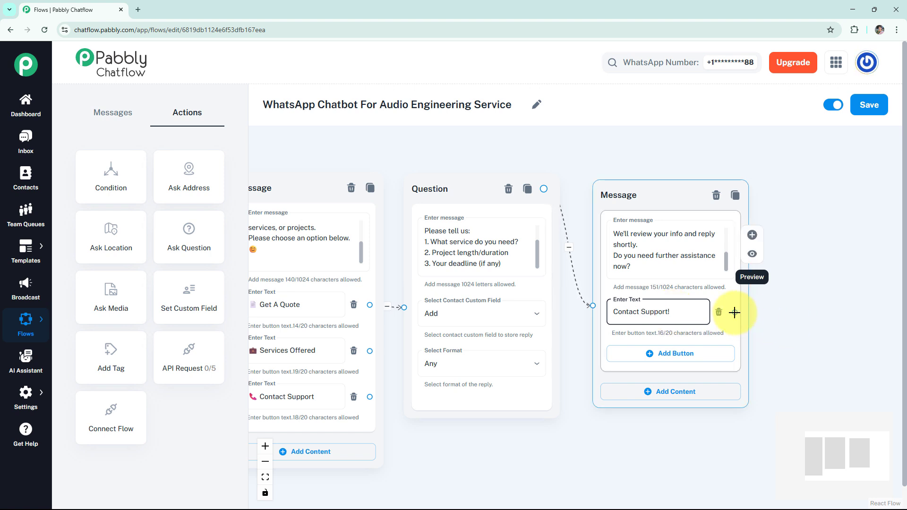
# Link a new text button message to the Contact Support! button, giving the support phone number and email, and preview it
pyautogui.moveTo(735, 312); pyautogui.dragTo(804, 187)
pyautogui.click(810, 215)
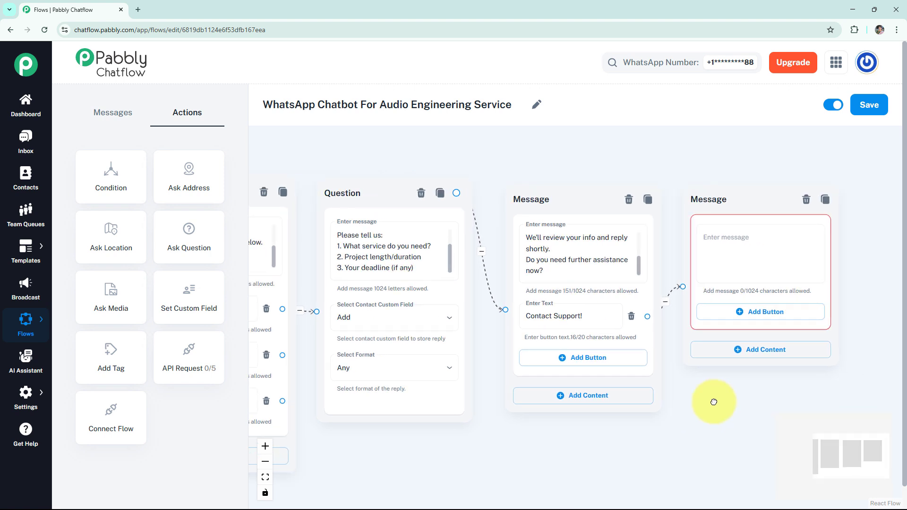
pyautogui.click(718, 239)
pyautogui.hotkey('ctrl', 'v')
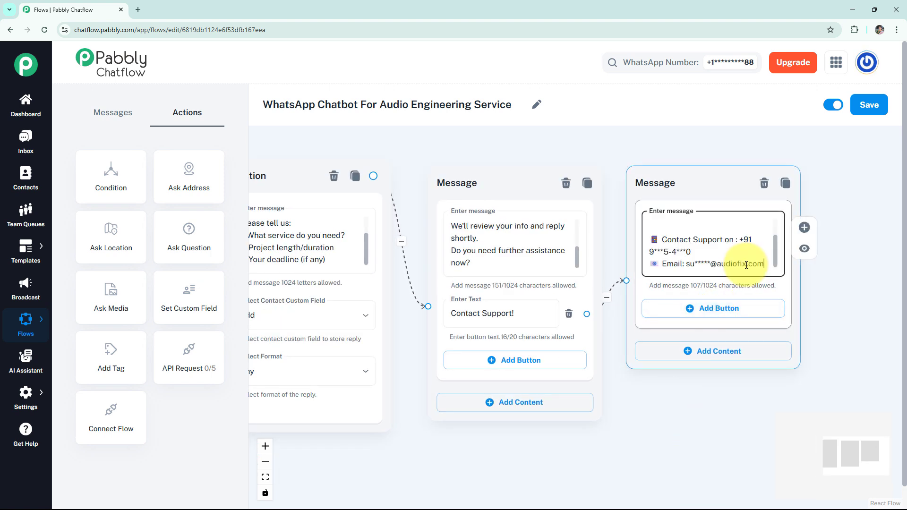
pyautogui.click(805, 248)
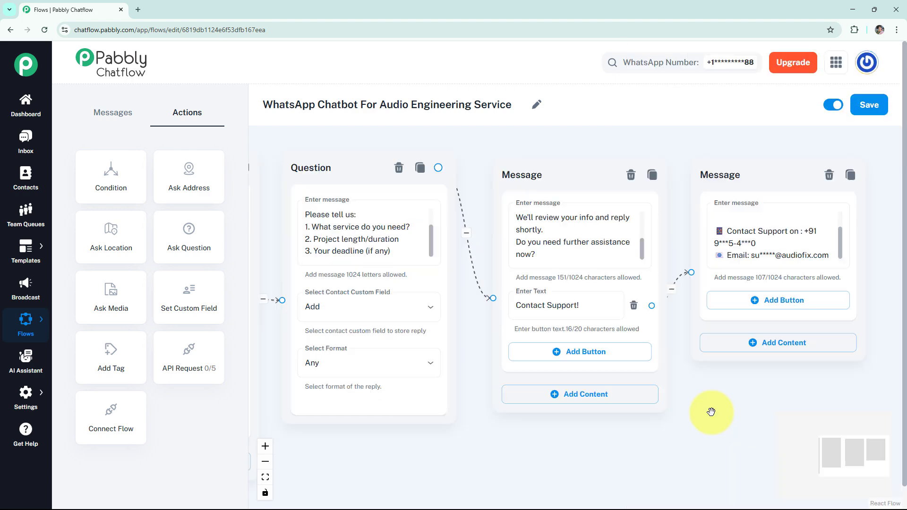
# Link a new text button message to the Services Offered button and place it below the question
pyautogui.scroll(-2, 711, 411)
pyautogui.moveTo(549, 421); pyautogui.dragTo(573, 374)
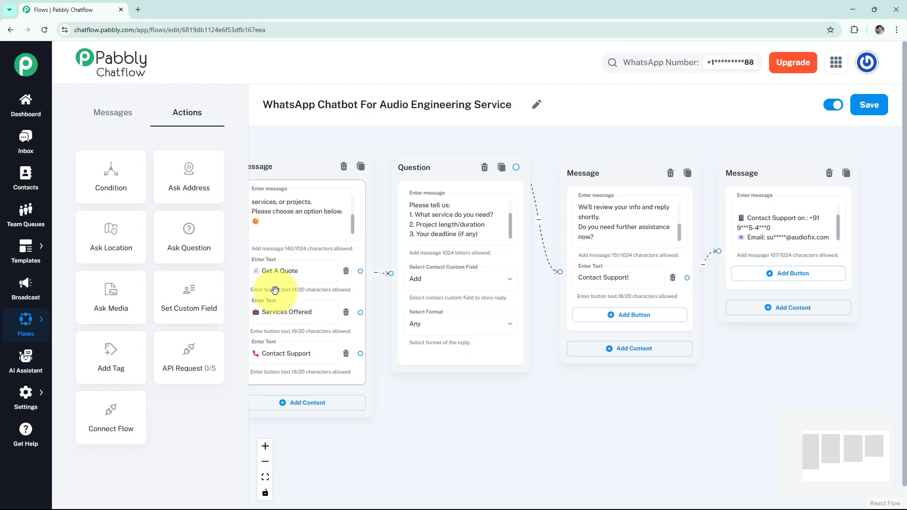
pyautogui.moveTo(360, 312); pyautogui.dragTo(433, 399)
pyautogui.click(399, 414)
pyautogui.scroll(-2, 567, 411)
pyautogui.moveTo(541, 421); pyautogui.dragTo(535, 344)
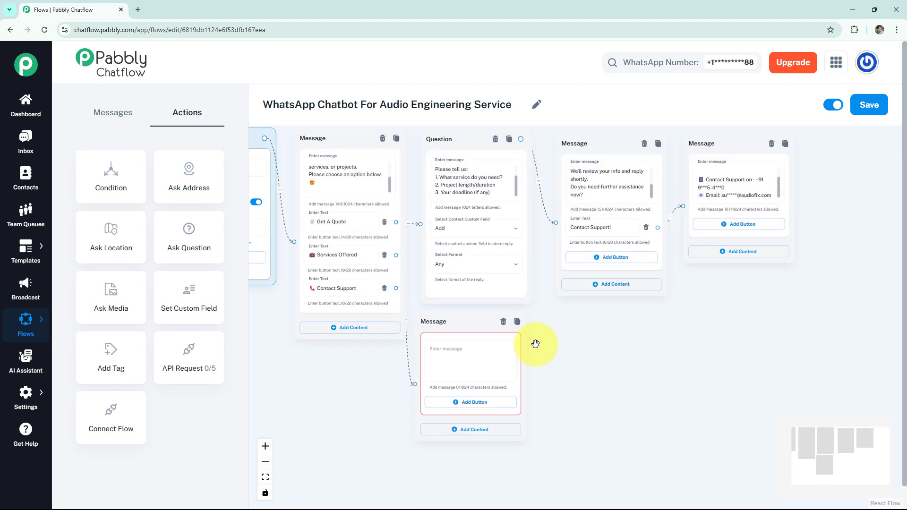
# Fill the new message with "Our Core Audio Services": Mixing & Mastering ₹3,000/project, Podcast Editing ₹2,000/hour, Film Sound Design Custom Quote, offering further assistance, and preview it
pyautogui.scroll(2, 536, 344)
pyautogui.click(450, 371)
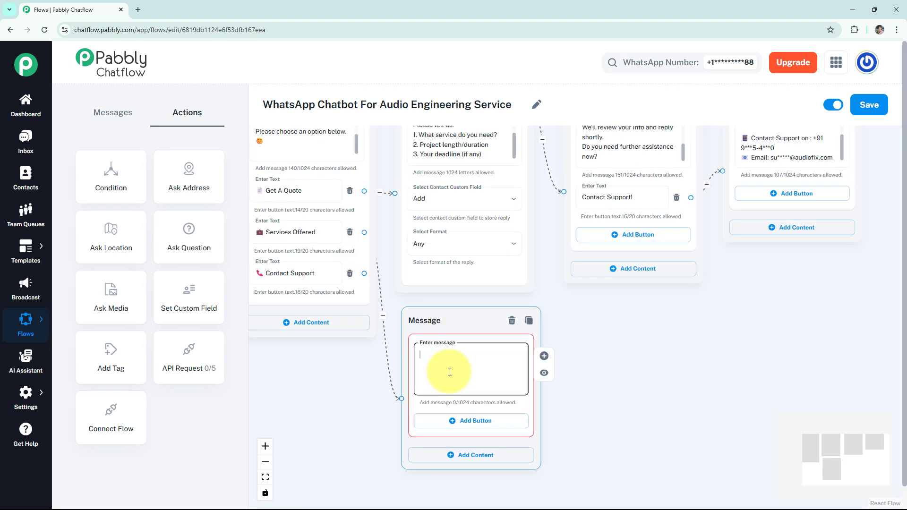
pyautogui.hotkey('ctrl', 'v')
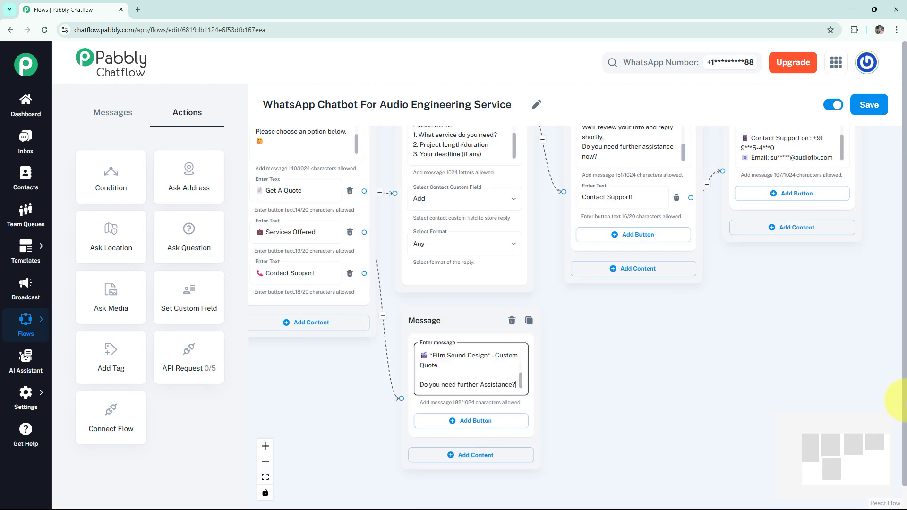
pyautogui.click(544, 374)
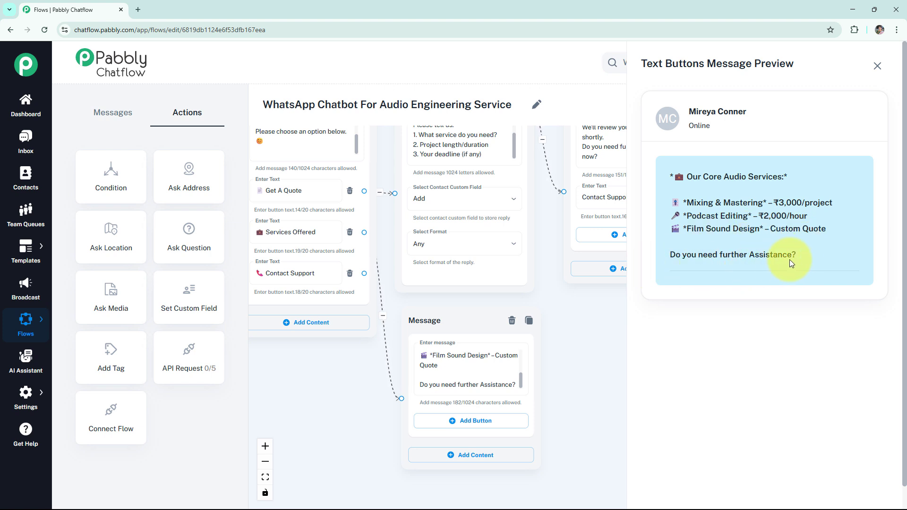
pyautogui.click(877, 65)
# Add a "Contact Support!" button to the services message and link it to the existing message with the support contact details
pyautogui.click(457, 421)
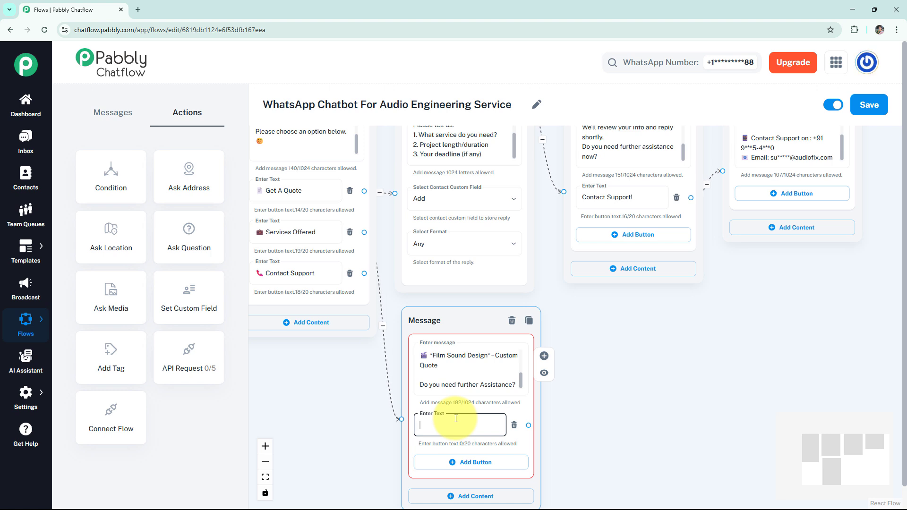
pyautogui.write('Contact Support!')
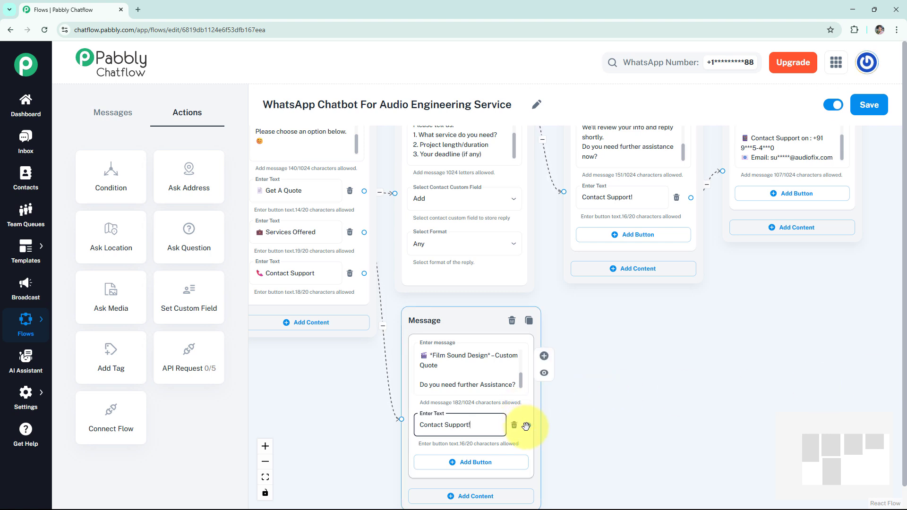
pyautogui.moveTo(529, 425); pyautogui.dragTo(725, 175)
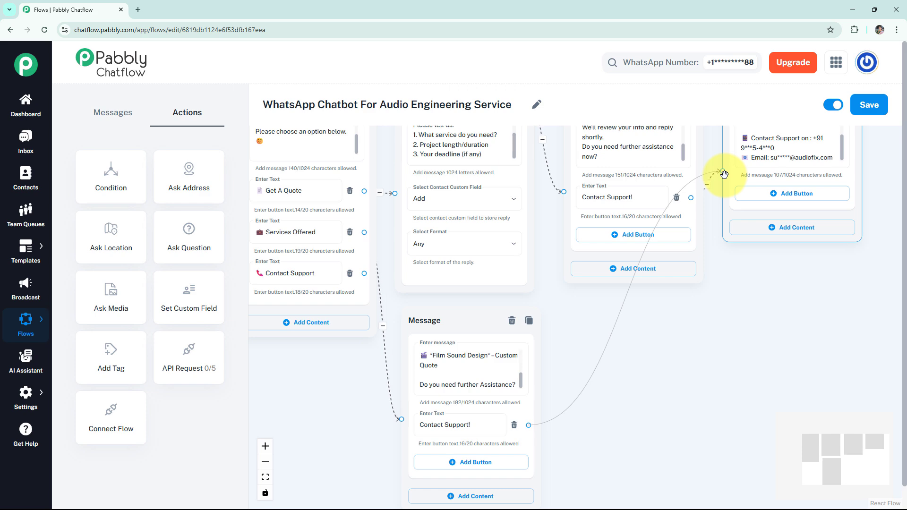
pyautogui.moveTo(724, 174); pyautogui.dragTo(722, 175)
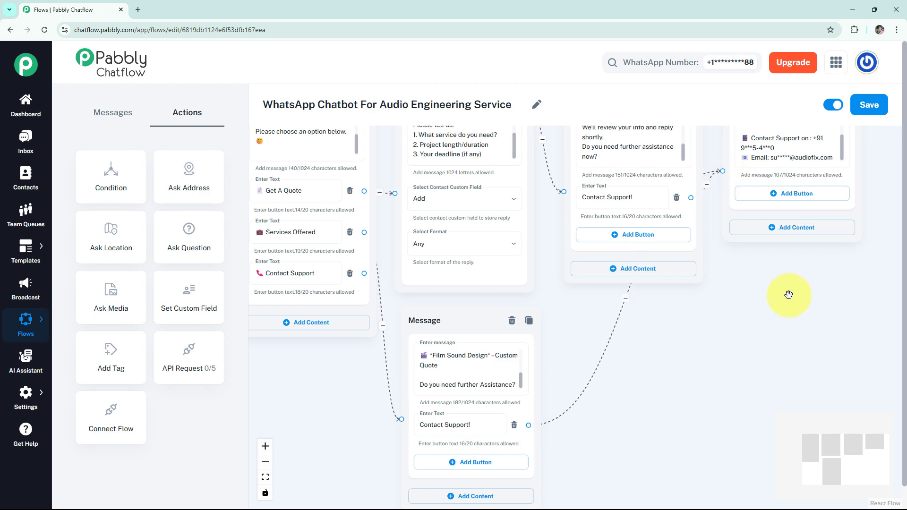
# Link the Contact Support button of the first message to the existing support details message and fit the whole flow in view
pyautogui.scroll(-1, 789, 295)
pyautogui.scroll(-2, 789, 295)
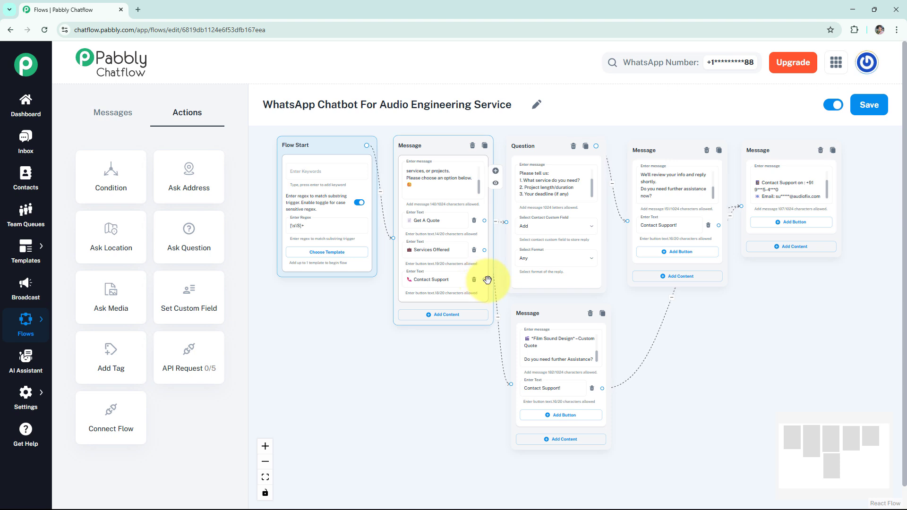
pyautogui.moveTo(486, 280); pyautogui.dragTo(741, 208)
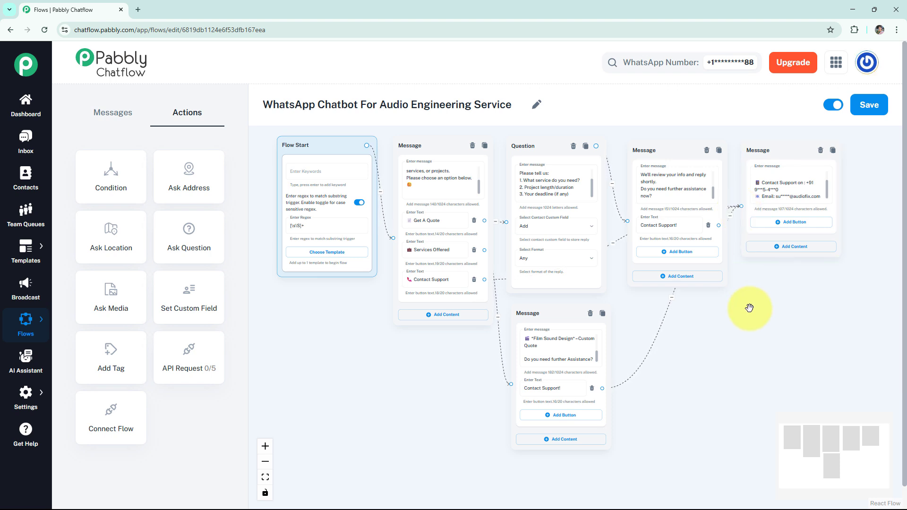
pyautogui.click(267, 479)
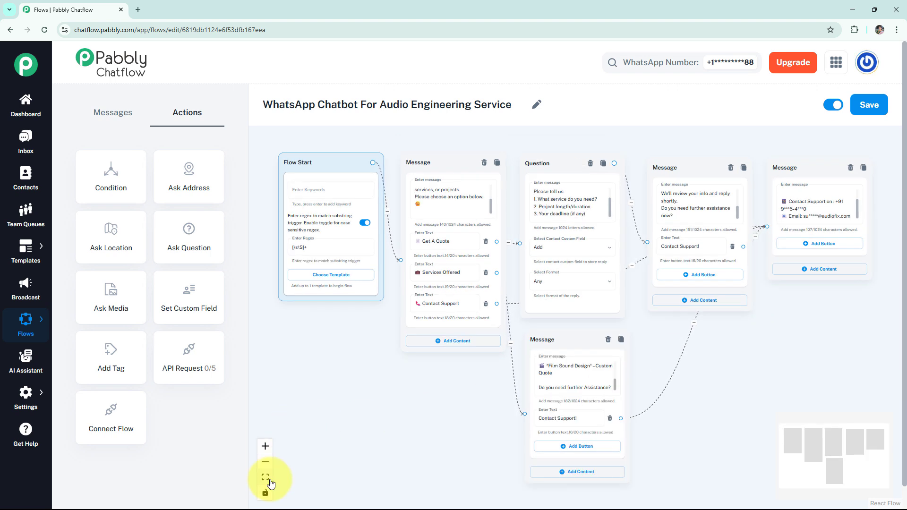